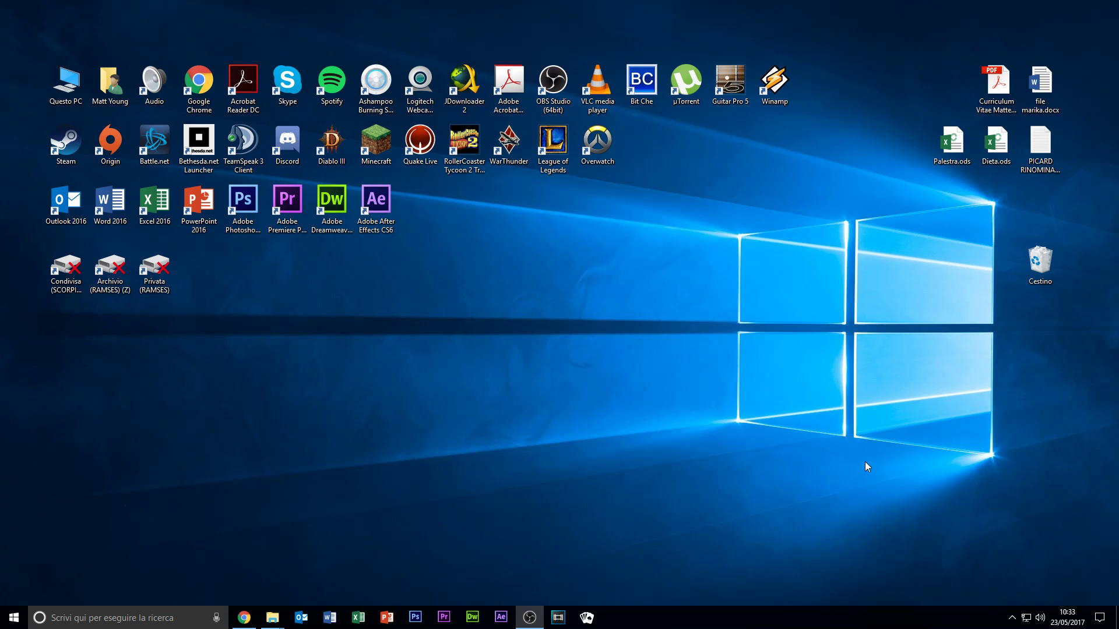
Open the list of network adapters through the Windows network and Internet settings.
{"action": "left_click", "coordinate": [621, 396]}
{"action": "left_click", "coordinate": [1027, 619]}
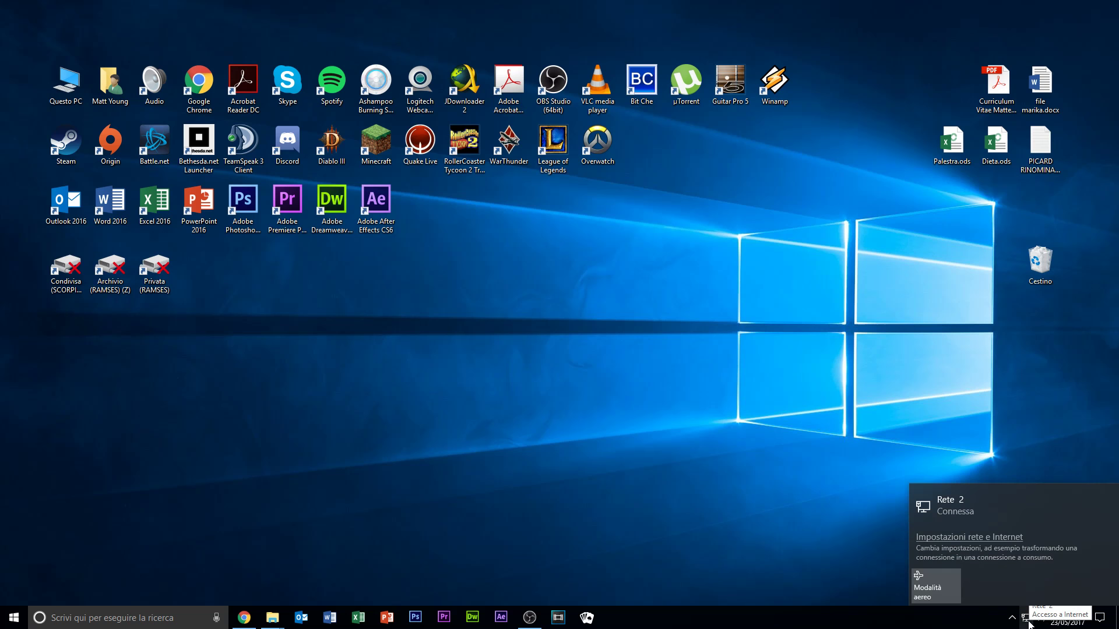
{"action": "left_click", "coordinate": [960, 539]}
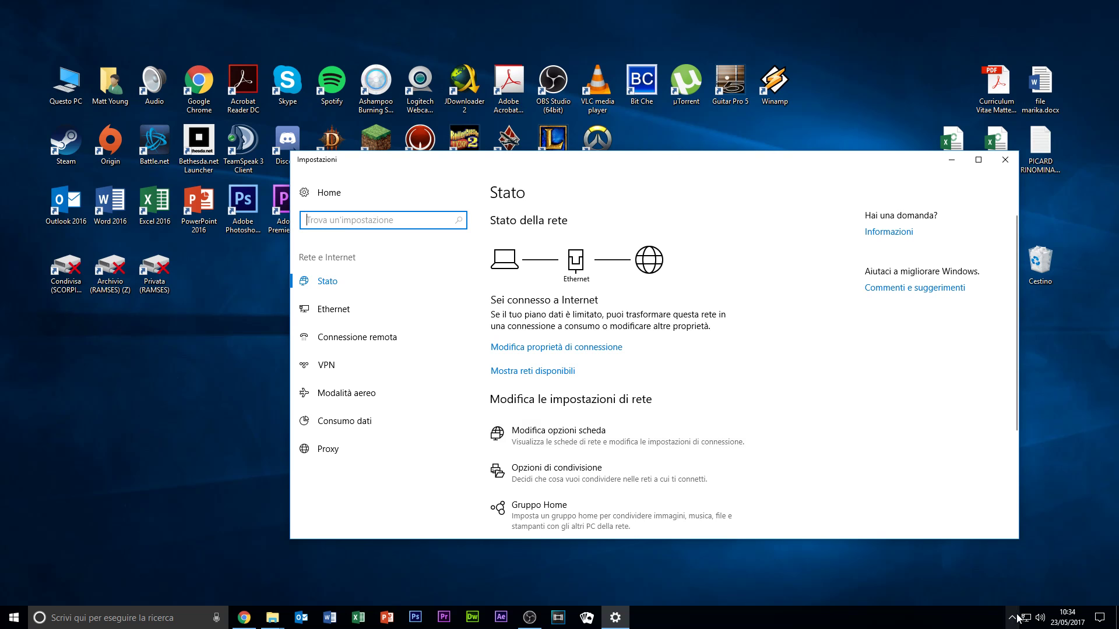
{"action": "left_click", "coordinate": [600, 437]}
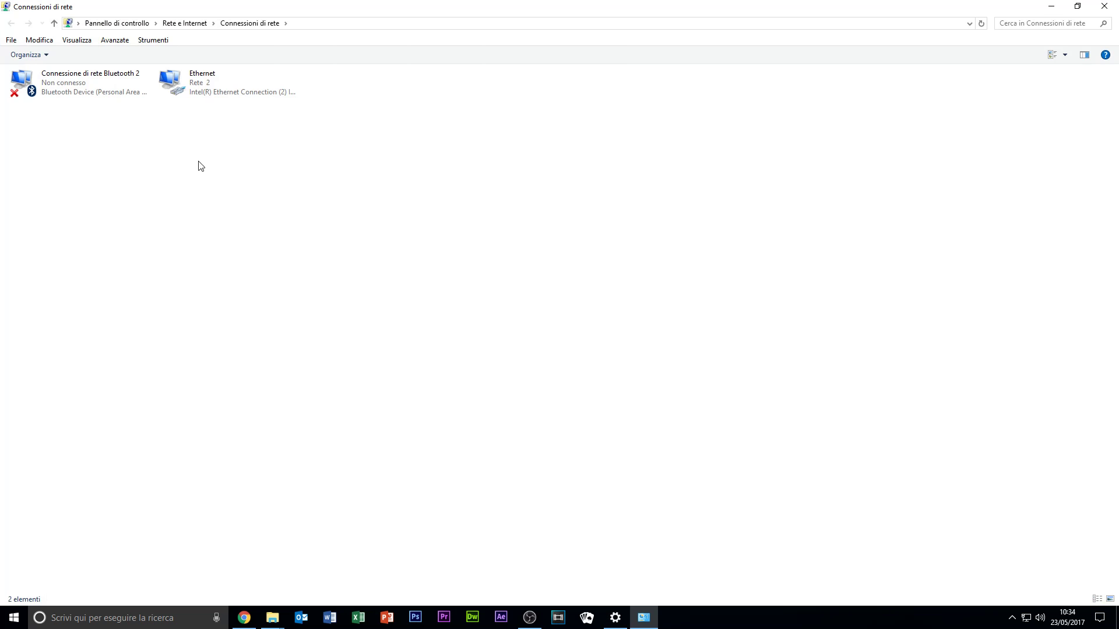
Open the Ethernet adapter's properties and bring up the settings of Protocollo Internet versione 4 (TCP/IPv4).
{"action": "left_click", "coordinate": [203, 94]}
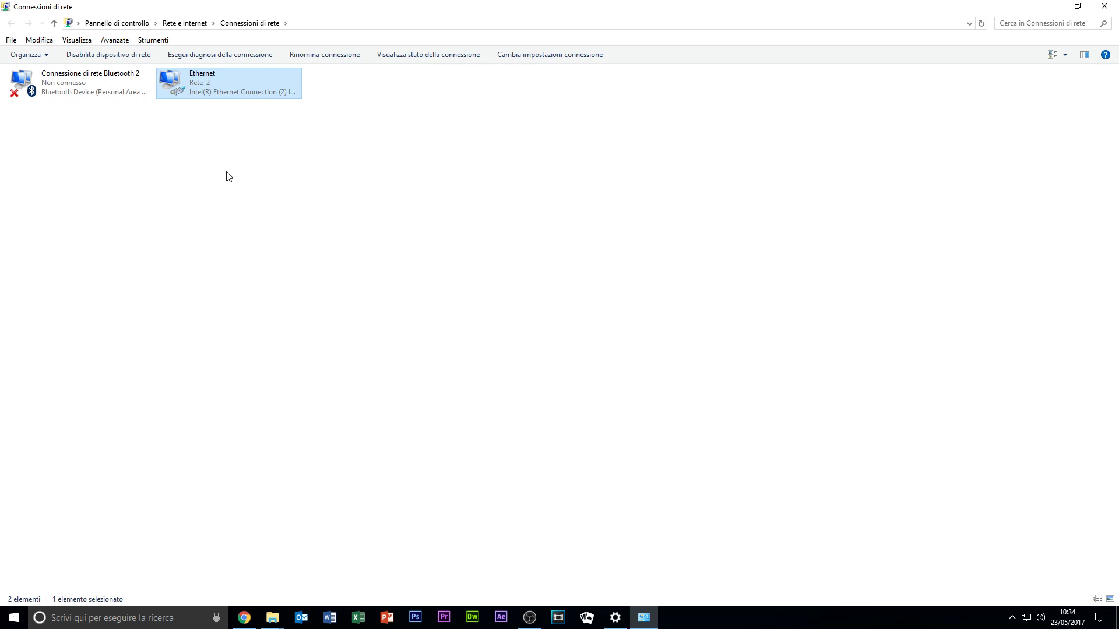
{"action": "left_click", "coordinate": [362, 96]}
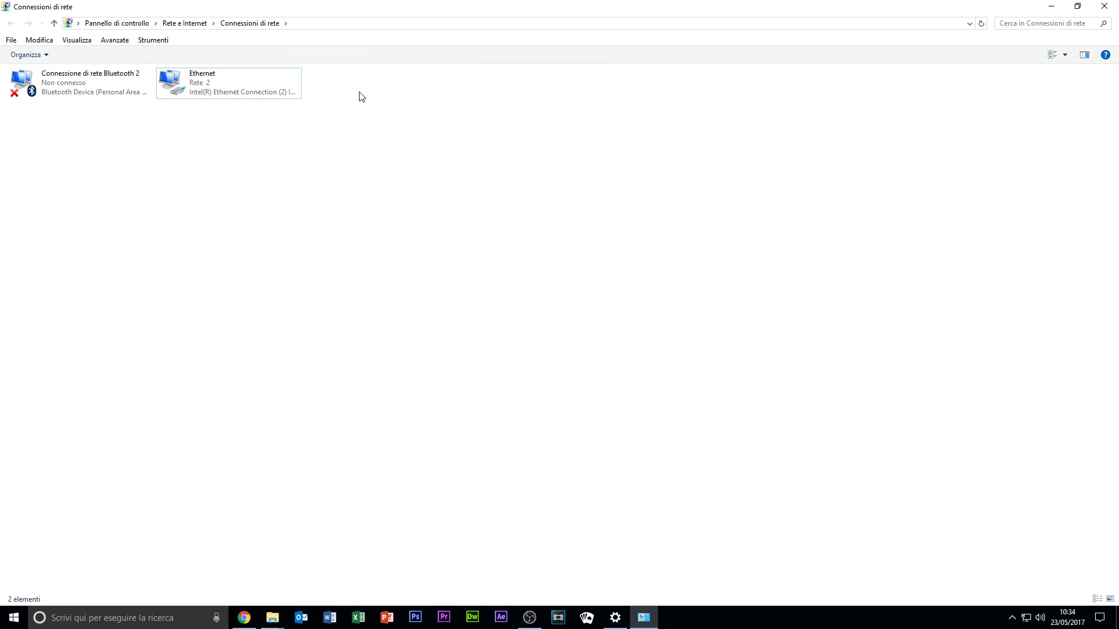
{"action": "left_click", "coordinate": [280, 93]}
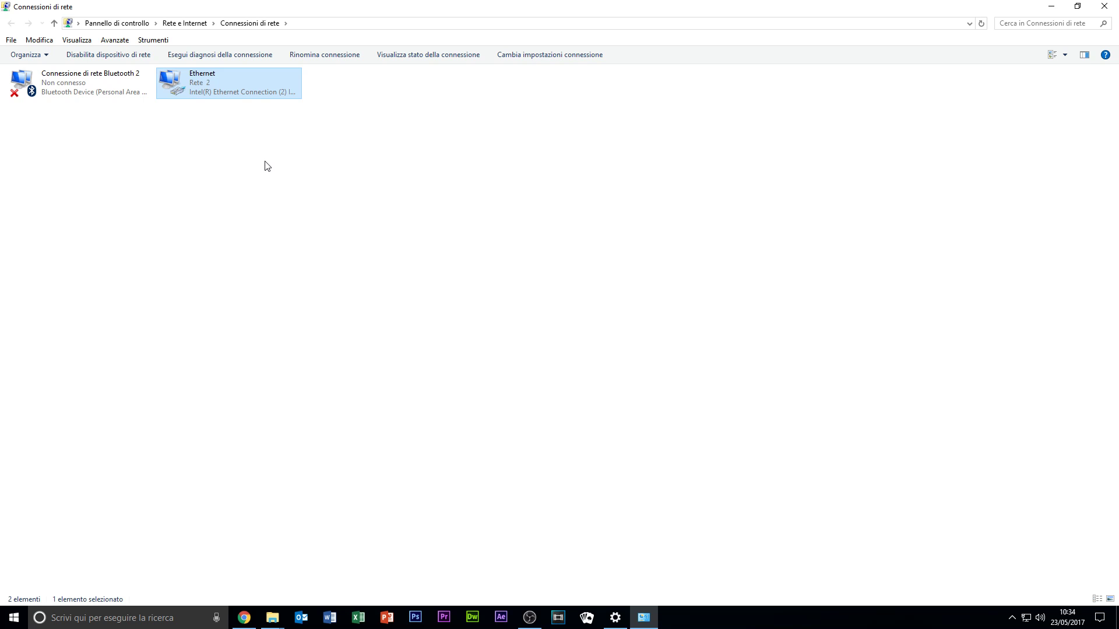
{"action": "right_click", "coordinate": [264, 92]}
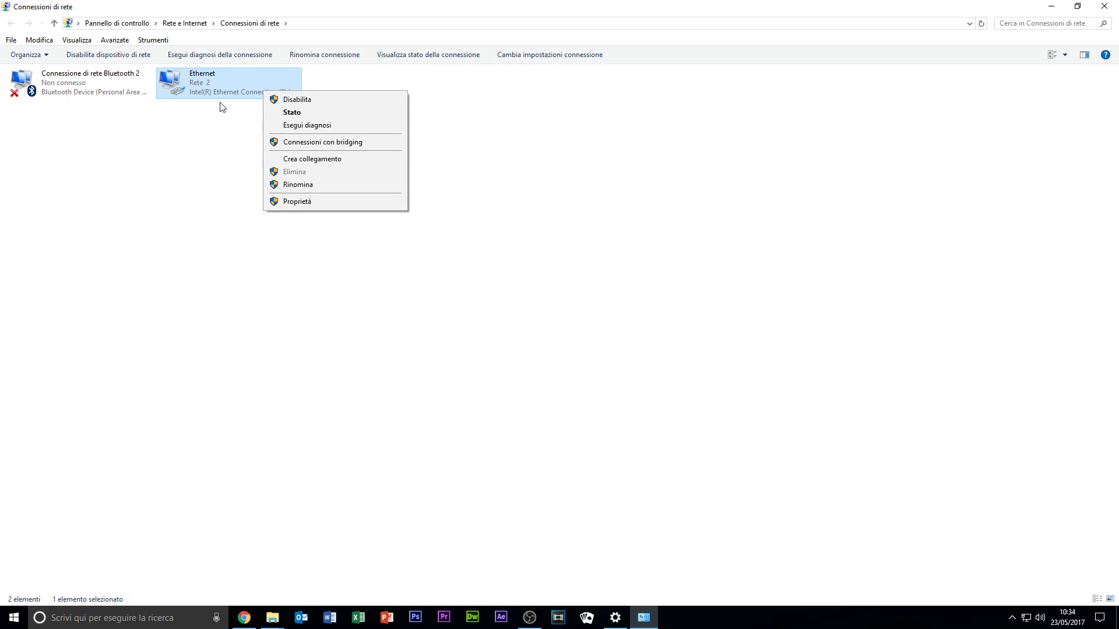
{"action": "right_click", "coordinate": [218, 75]}
{"action": "left_click", "coordinate": [285, 184]}
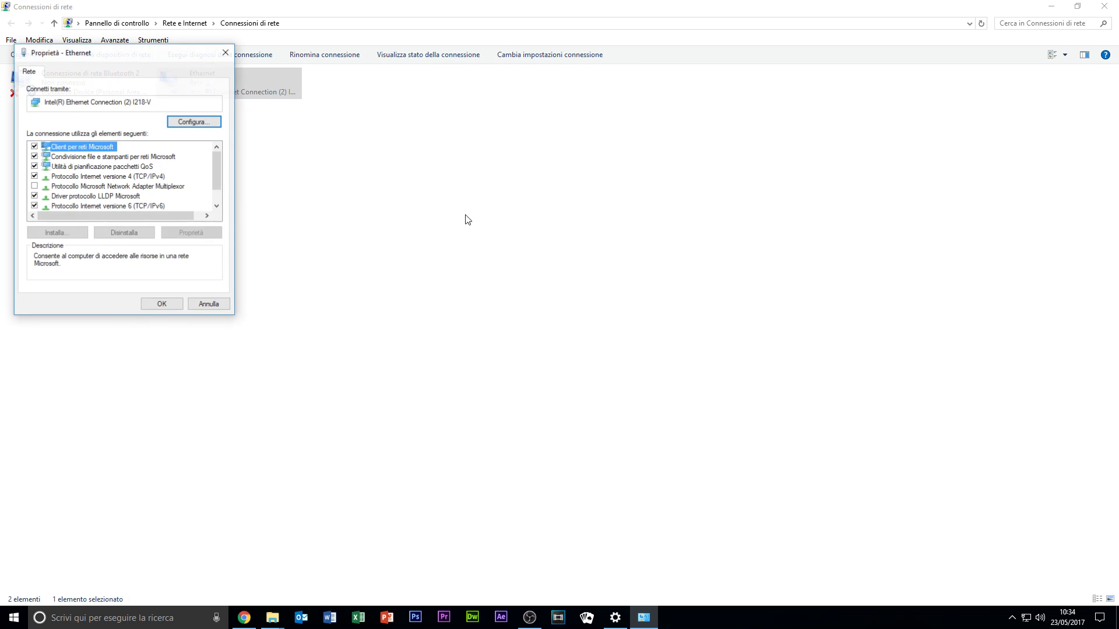
{"action": "left_click_drag", "start_coordinate": [135, 57], "coordinate": [570, 153]}
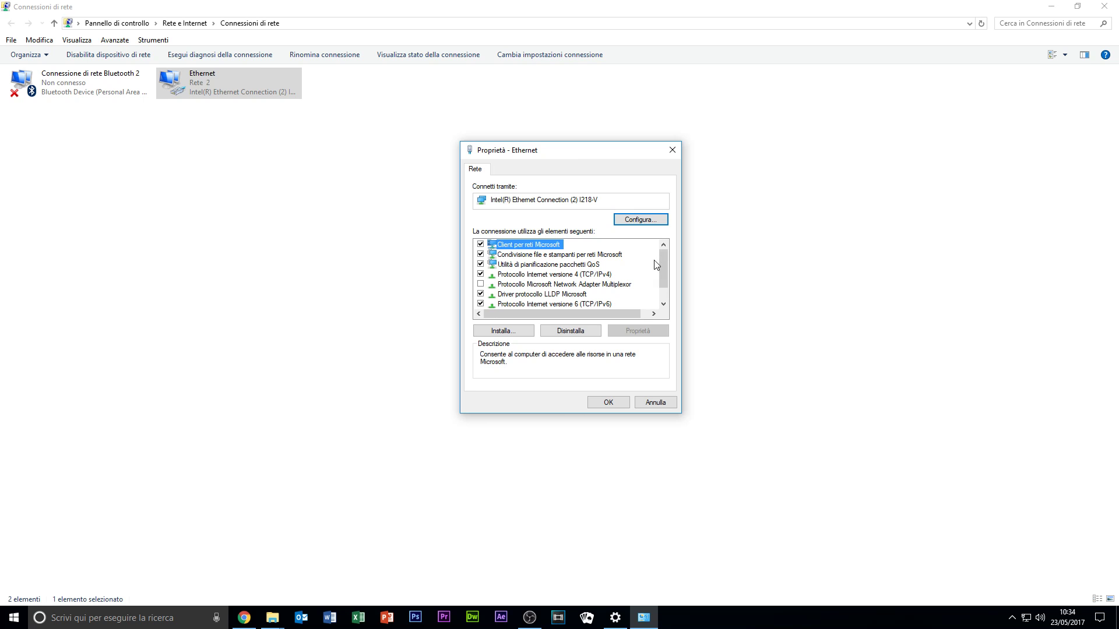
{"action": "left_click", "coordinate": [553, 277]}
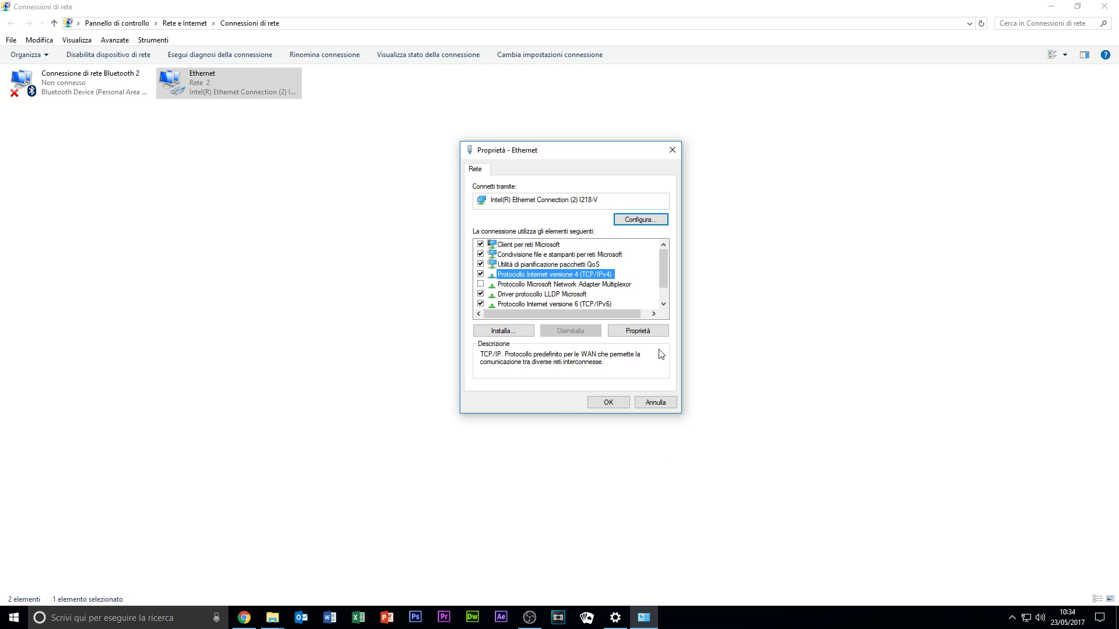
{"action": "left_click", "coordinate": [651, 332]}
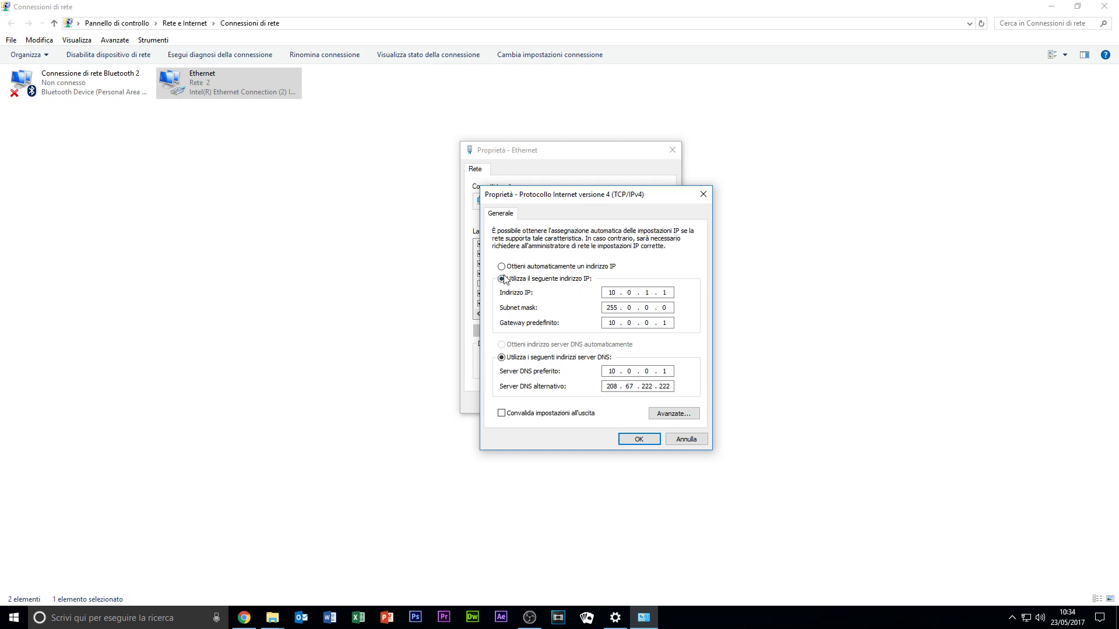
Try setting IPv4 to obtain the IP address and DNS server automatically, and close both properties dialogs without saving.
{"action": "left_click", "coordinate": [517, 267]}
{"action": "left_click", "coordinate": [528, 345]}
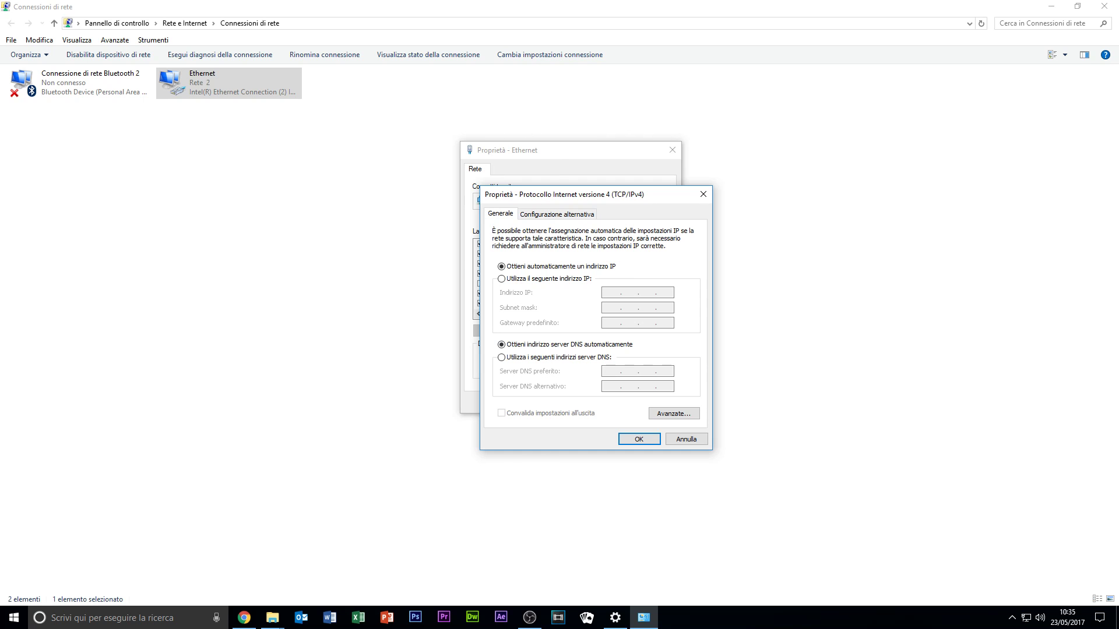
{"action": "left_click", "coordinate": [1013, 617]}
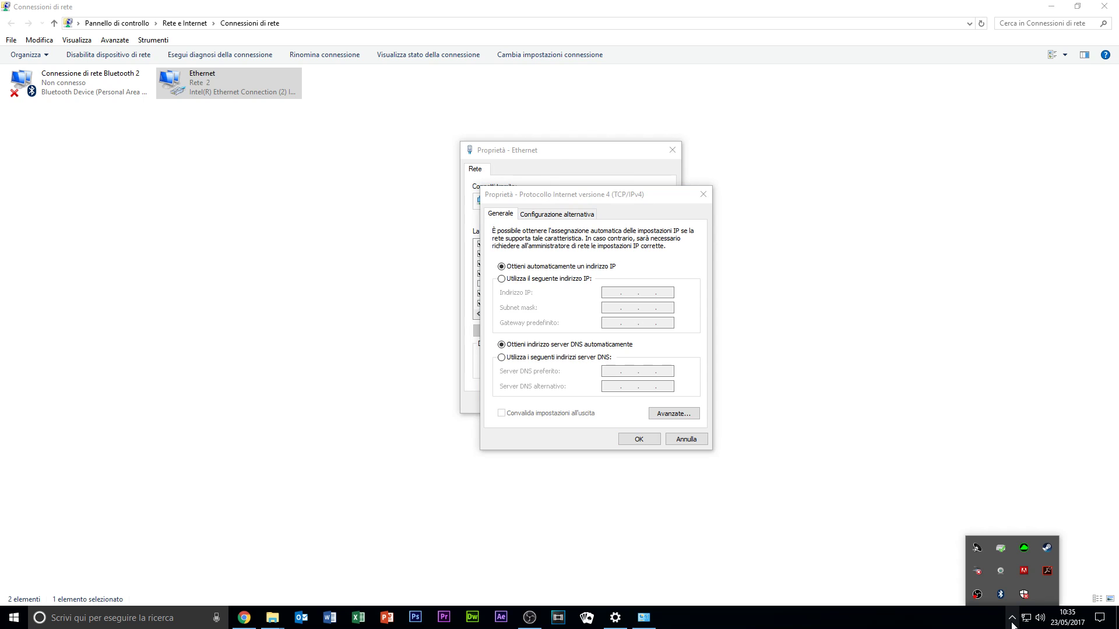
{"action": "left_click", "coordinate": [1021, 448]}
{"action": "left_click", "coordinate": [703, 194]}
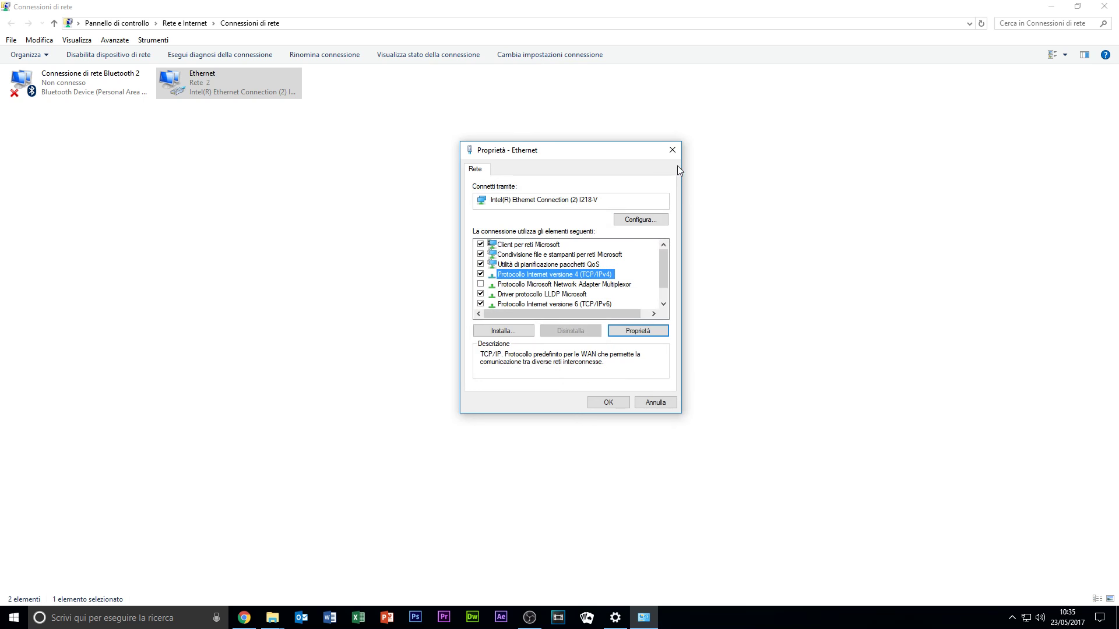
{"action": "left_click", "coordinate": [672, 150]}
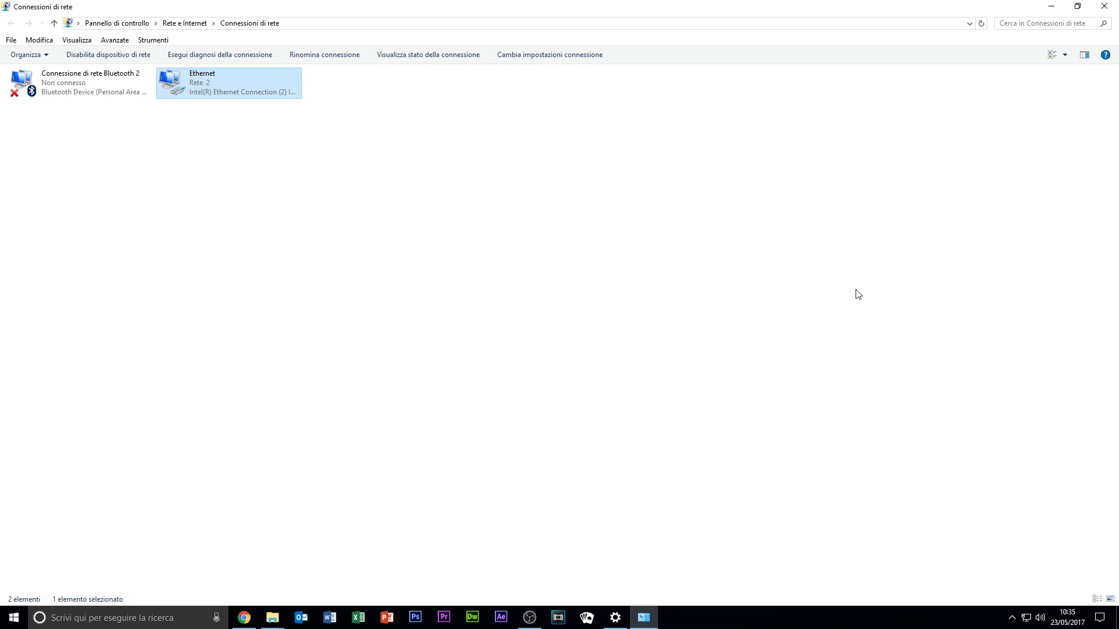
Examine the connection properties of Rete 2 in the Ethernet settings, including its IPv4 and DNS addresses, and close the settings.
{"action": "left_click", "coordinate": [1026, 618]}
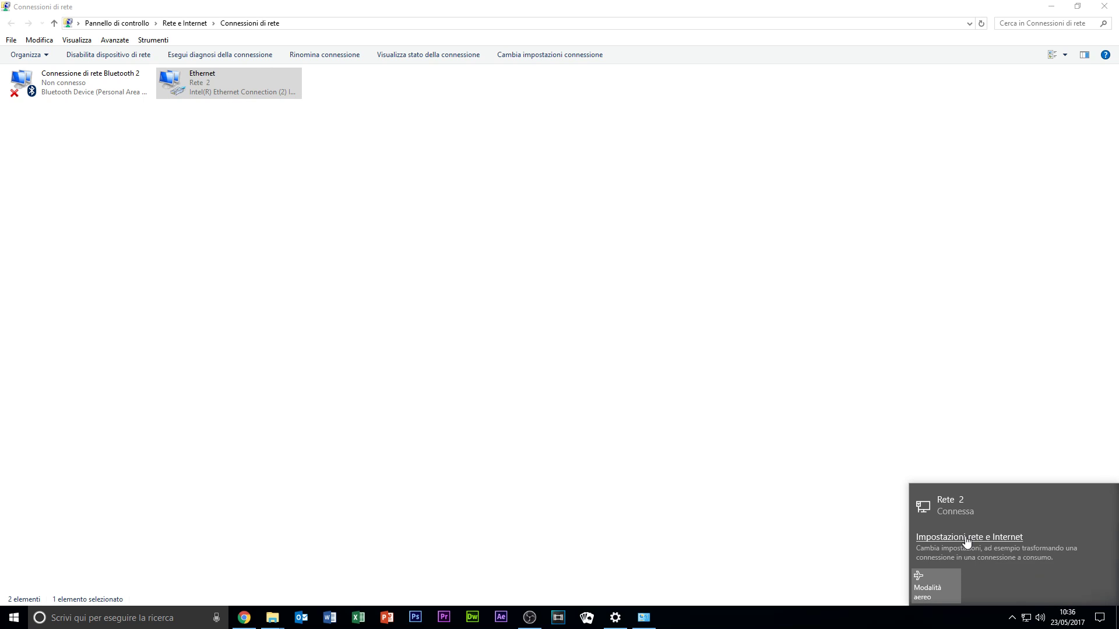
{"action": "left_click", "coordinate": [957, 507]}
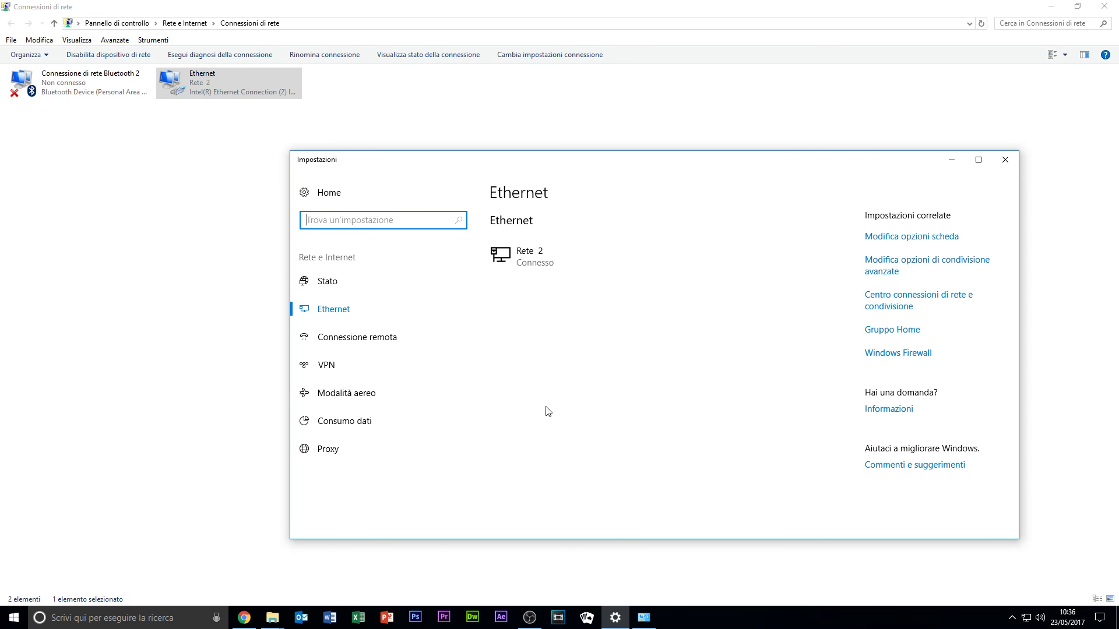
{"action": "left_click", "coordinate": [530, 263]}
{"action": "scroll", "coordinate": [516, 277], "scroll_direction": "down", "scroll_amount": 2}
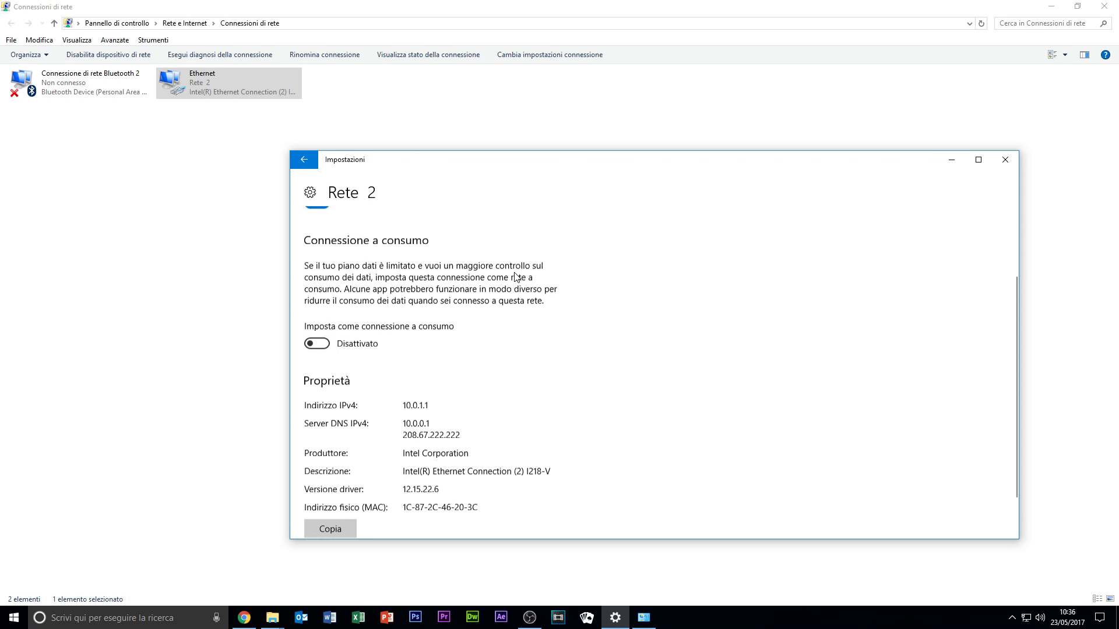
{"action": "scroll", "coordinate": [516, 277], "scroll_direction": "down", "scroll_amount": 1}
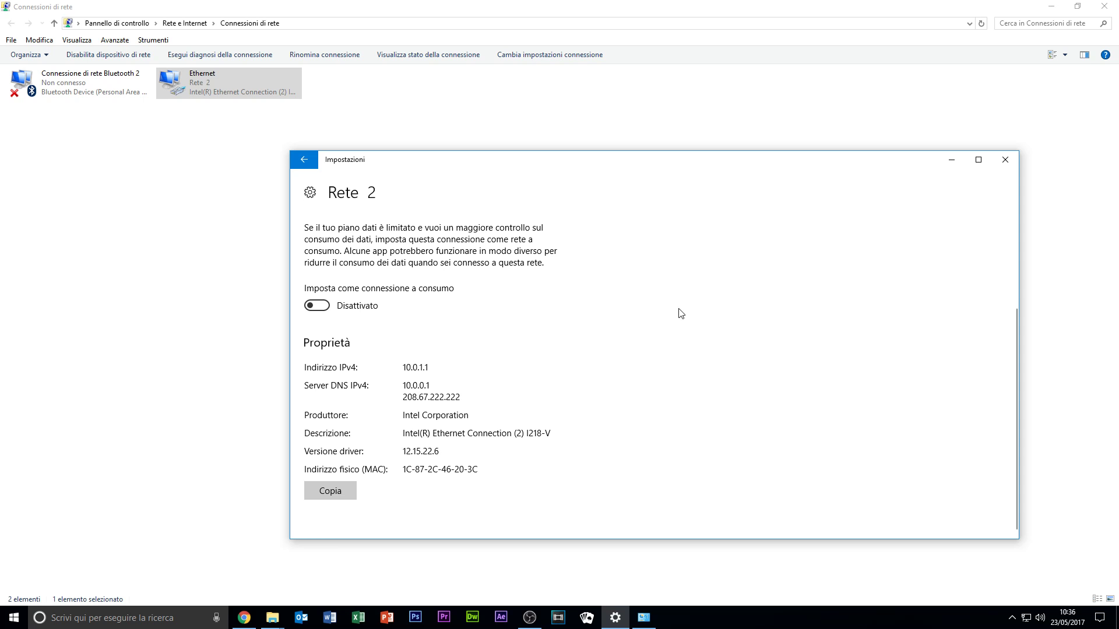
{"action": "scroll", "coordinate": [340, 419], "scroll_direction": "up", "scroll_amount": 3}
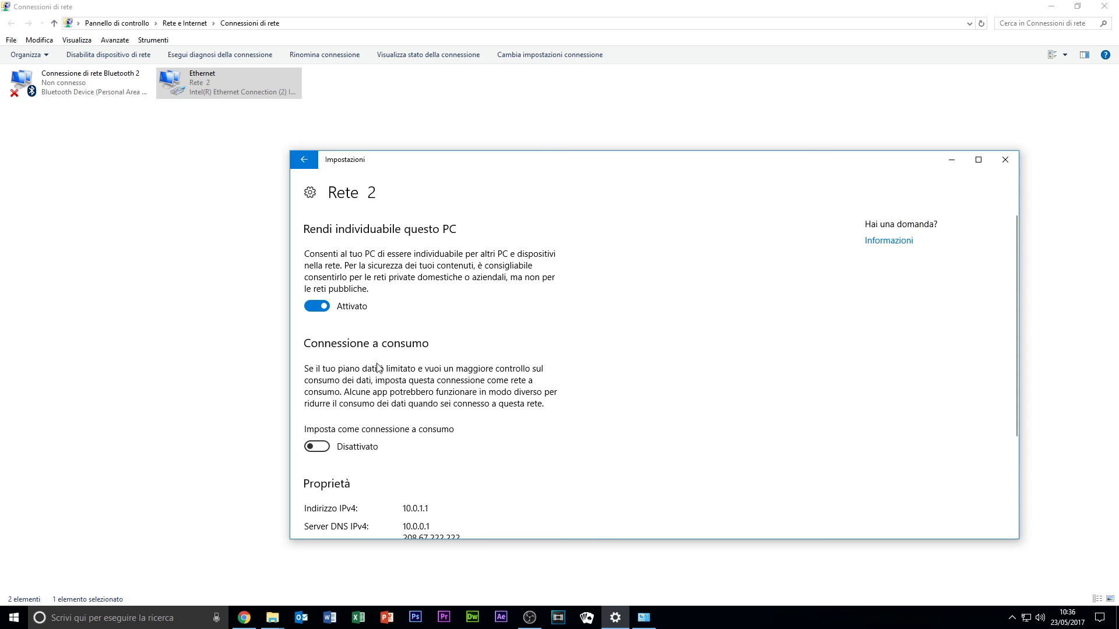
{"action": "scroll", "coordinate": [545, 338], "scroll_direction": "down", "scroll_amount": 3}
{"action": "left_click", "coordinate": [1005, 160]}
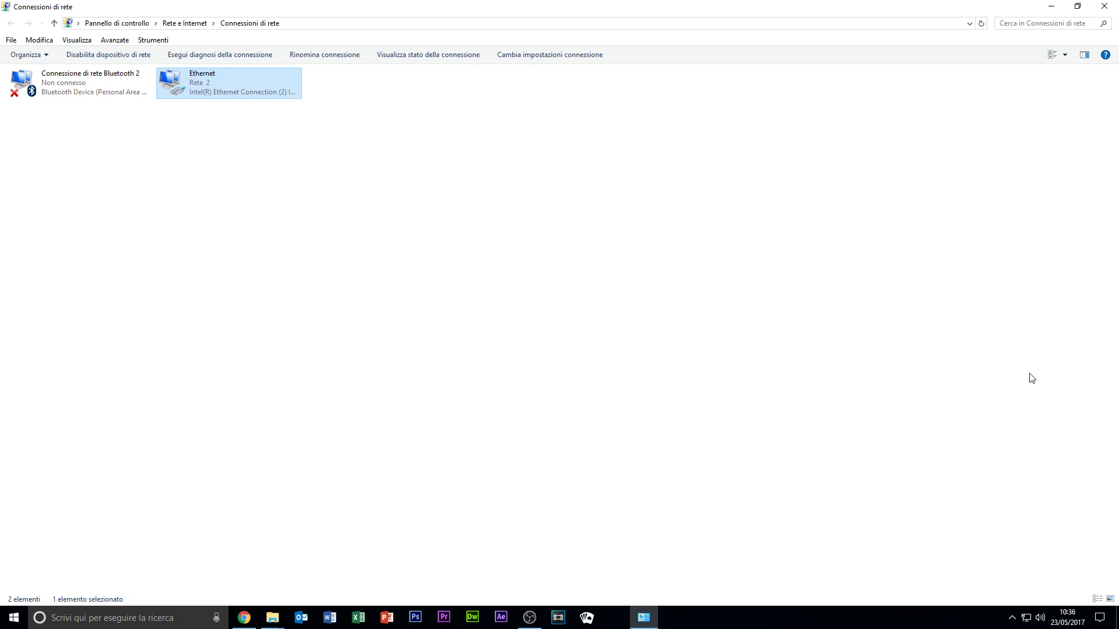
{"action": "left_click", "coordinate": [1012, 618]}
{"action": "left_click", "coordinate": [1049, 454]}
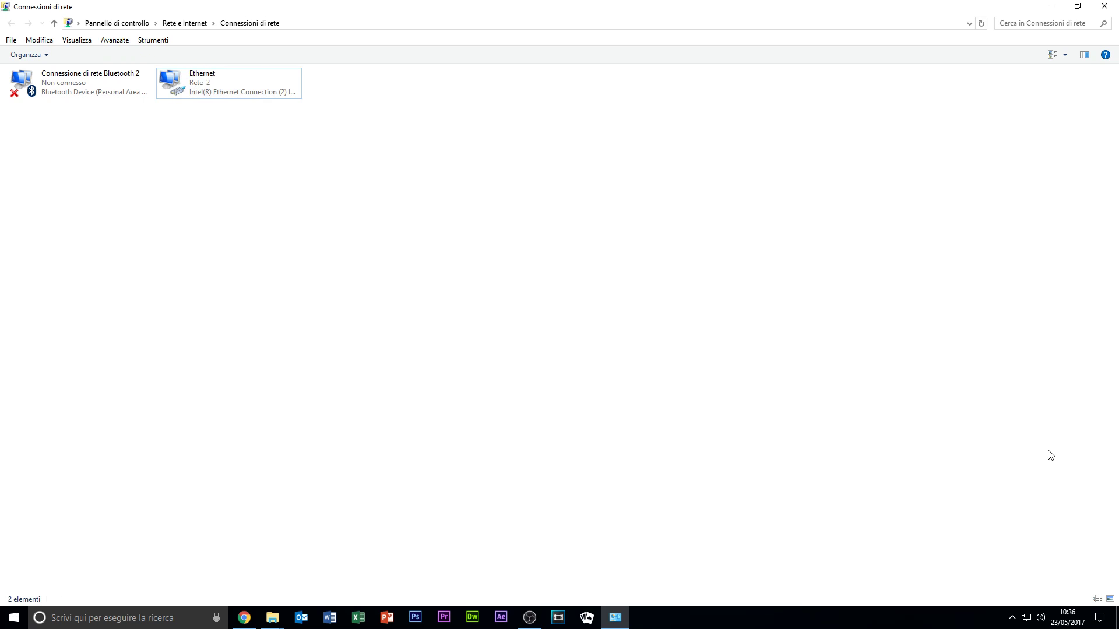
{"action": "left_click", "coordinate": [1052, 6]}
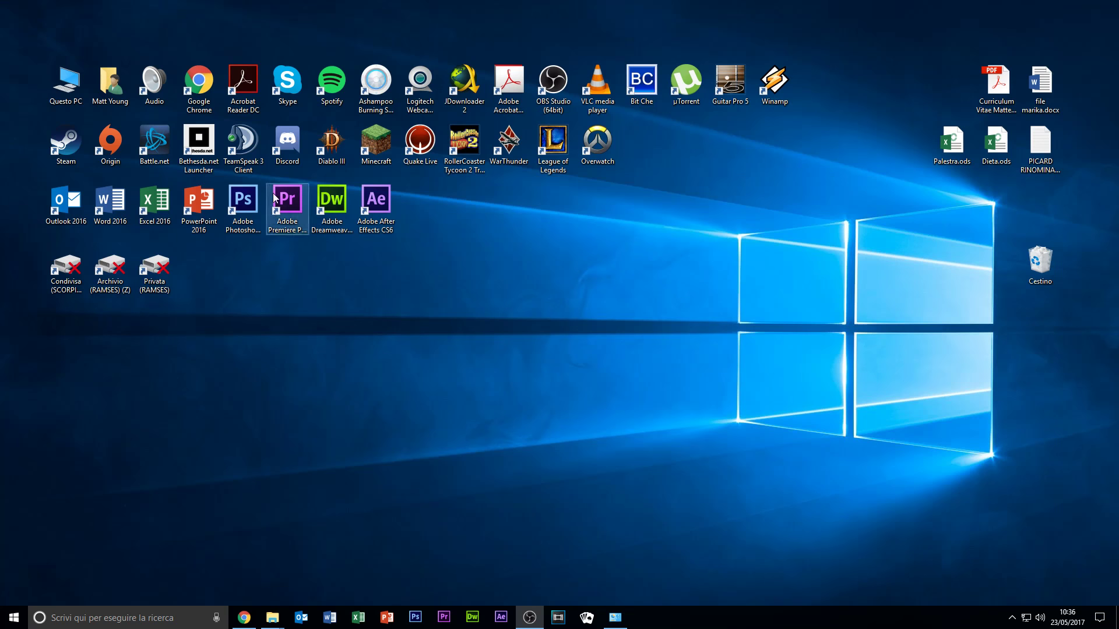
{"action": "double_click", "coordinate": [64, 78]}
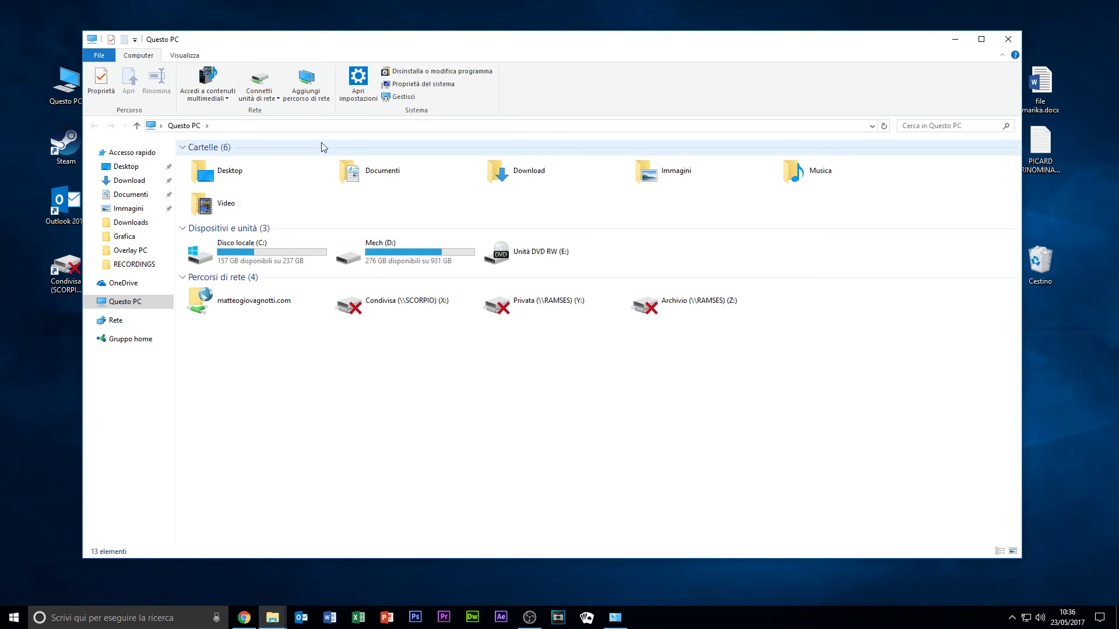
{"action": "left_click", "coordinate": [1008, 39]}
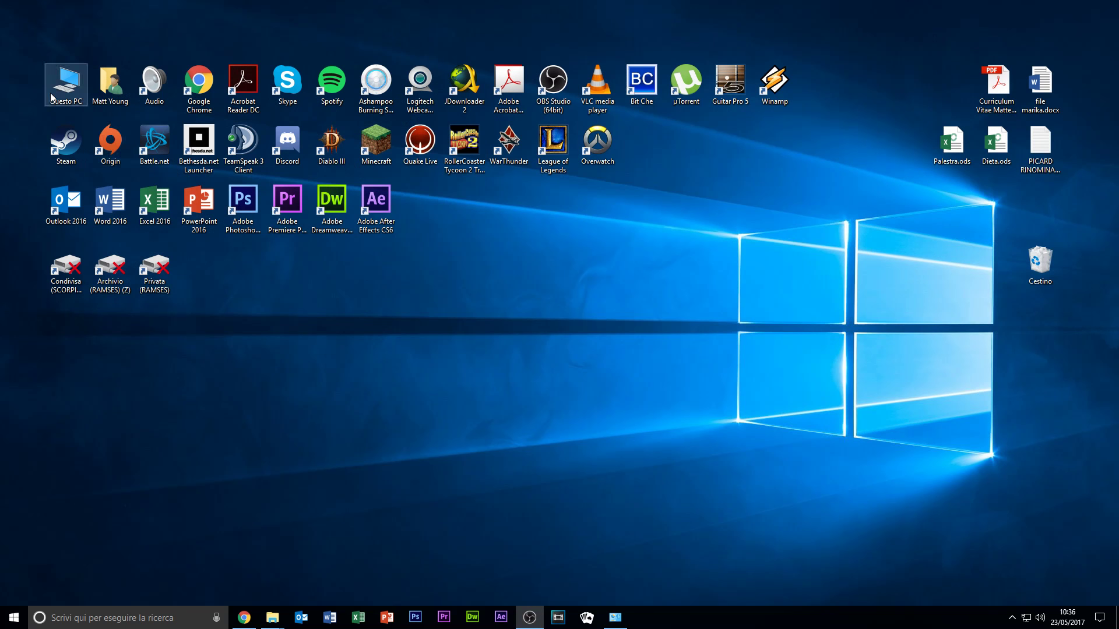
Find and open Pannello di controllo, and go through Rete e Internet to Centro connessioni di rete e condivisione.
{"action": "left_click", "coordinate": [14, 618]}
{"action": "type", "text": "pann"}
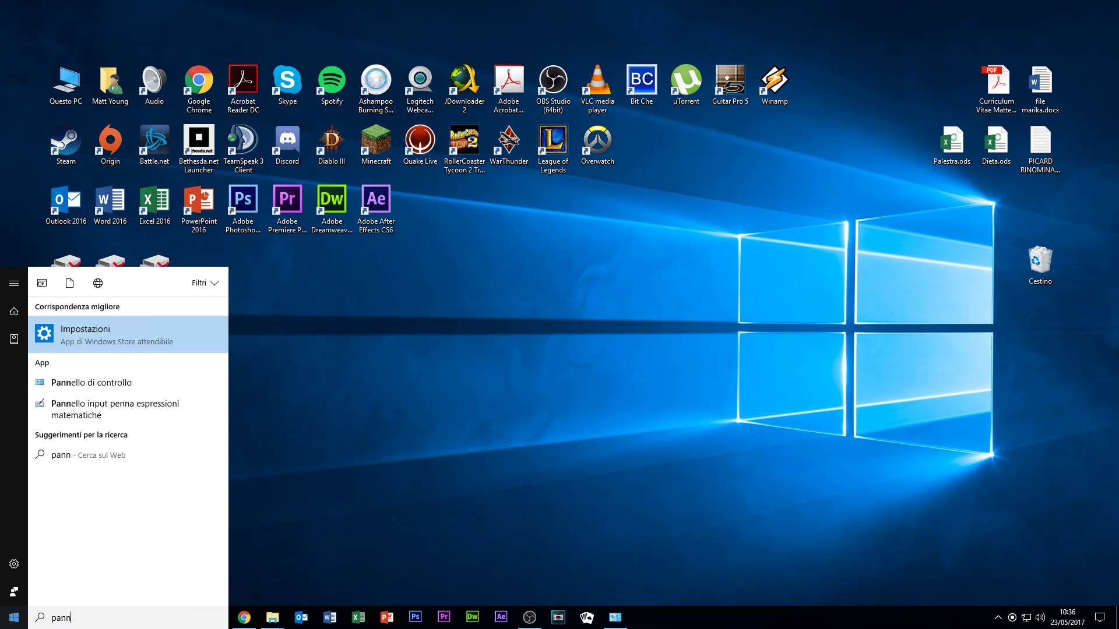
{"action": "type", "text": "ell"}
{"action": "key", "text": "Return"}
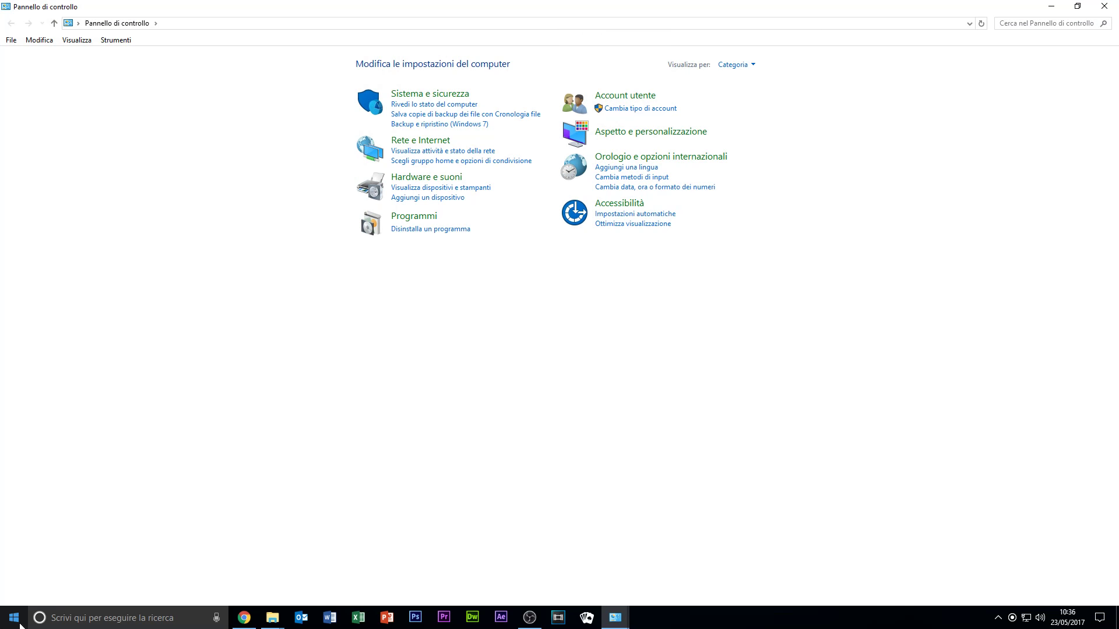
{"action": "left_click", "coordinate": [420, 140]}
{"action": "left_click", "coordinate": [267, 68]}
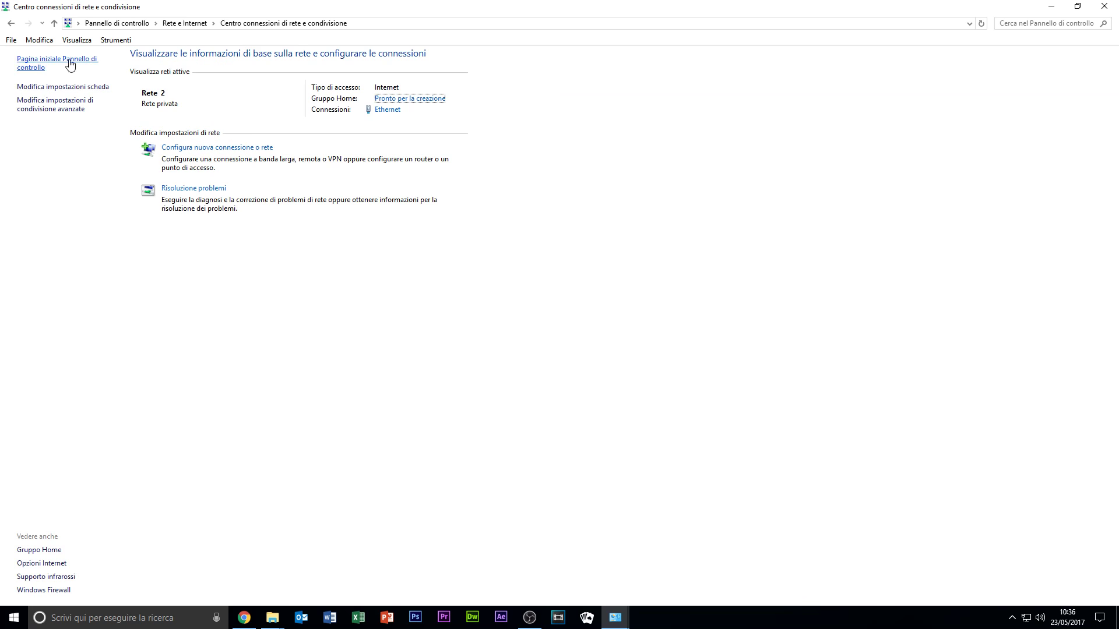
View the Ethernet adapter's status from the adapter settings, and close the status dialog and both network windows.
{"action": "left_click", "coordinate": [74, 87]}
{"action": "double_click", "coordinate": [481, 295]}
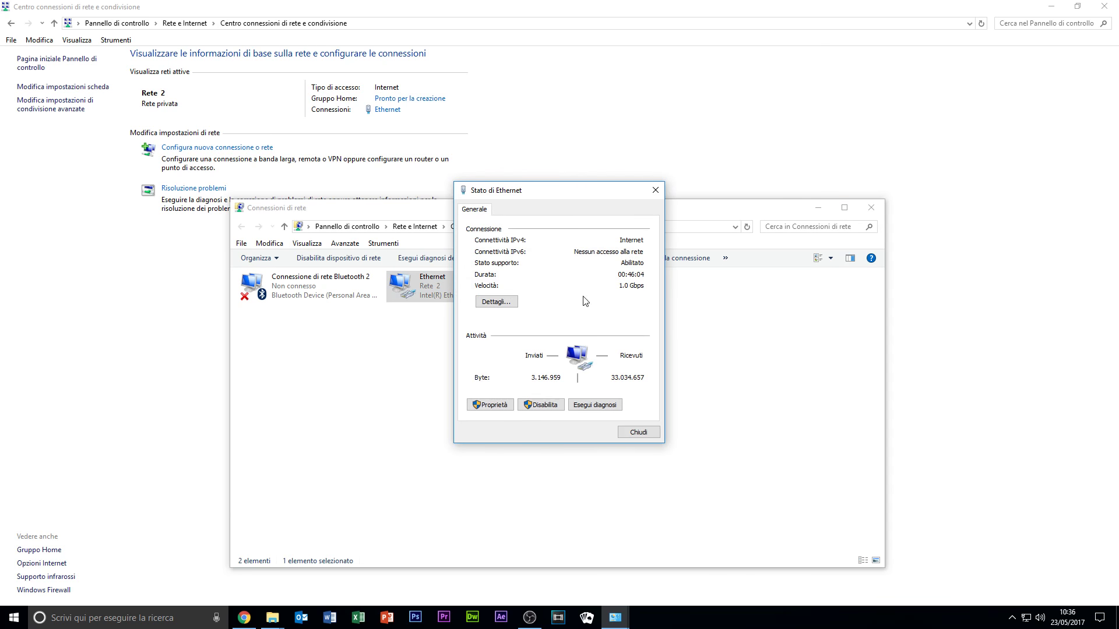
{"action": "left_click", "coordinate": [655, 191]}
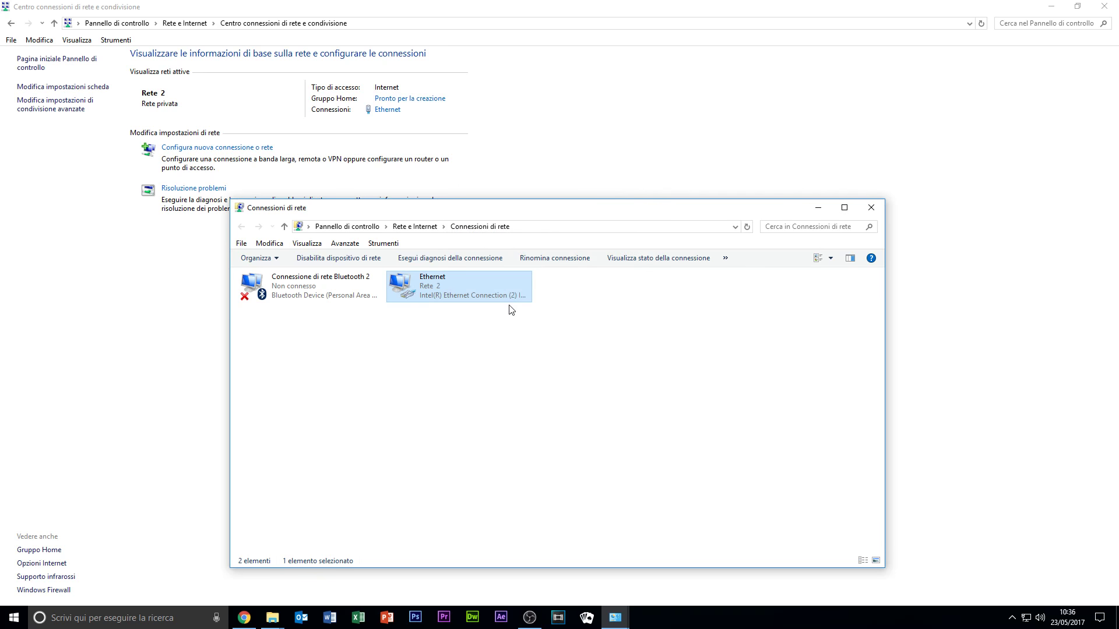
{"action": "left_click", "coordinate": [871, 207]}
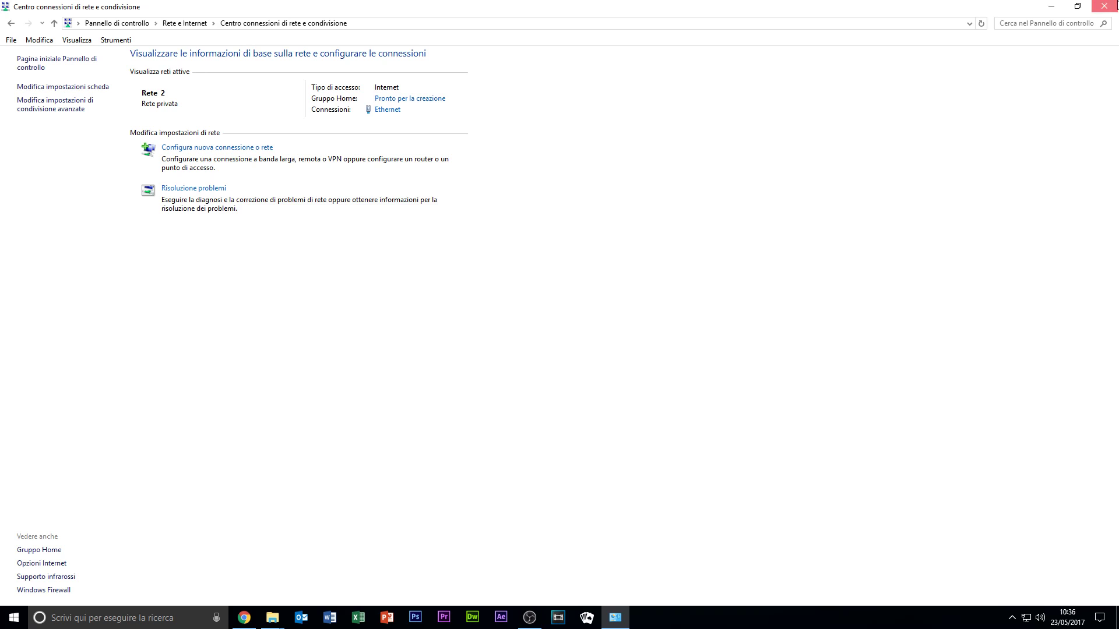
{"action": "left_click", "coordinate": [1104, 7]}
Reopen the adapter options from the network and Internet settings and display the Ethernet connection's status.
{"action": "left_click", "coordinate": [1027, 618]}
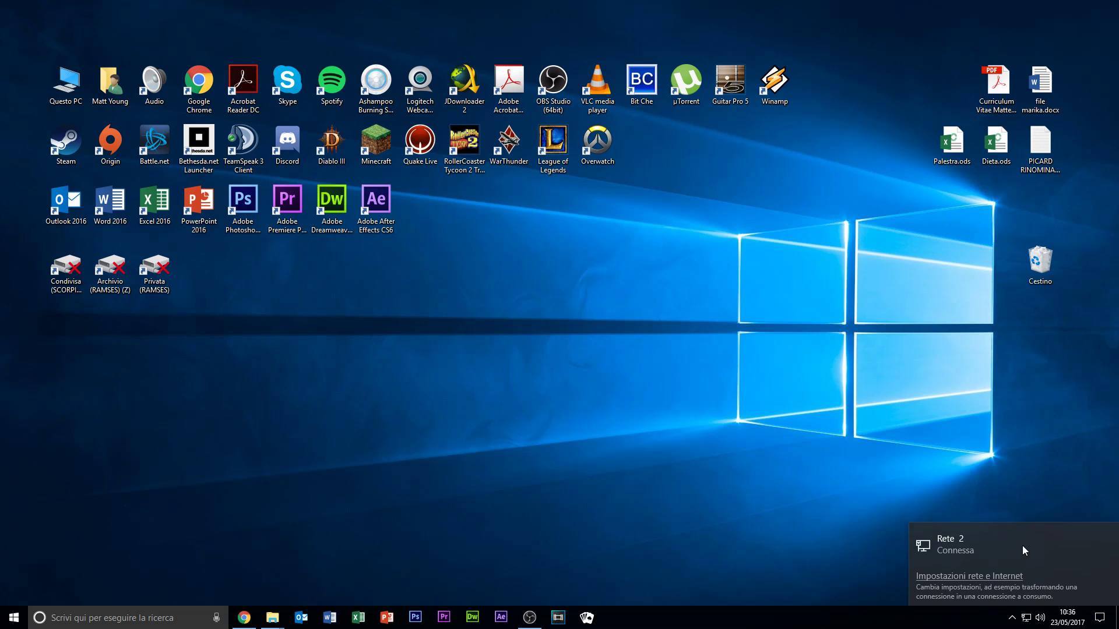
{"action": "left_click", "coordinate": [961, 551]}
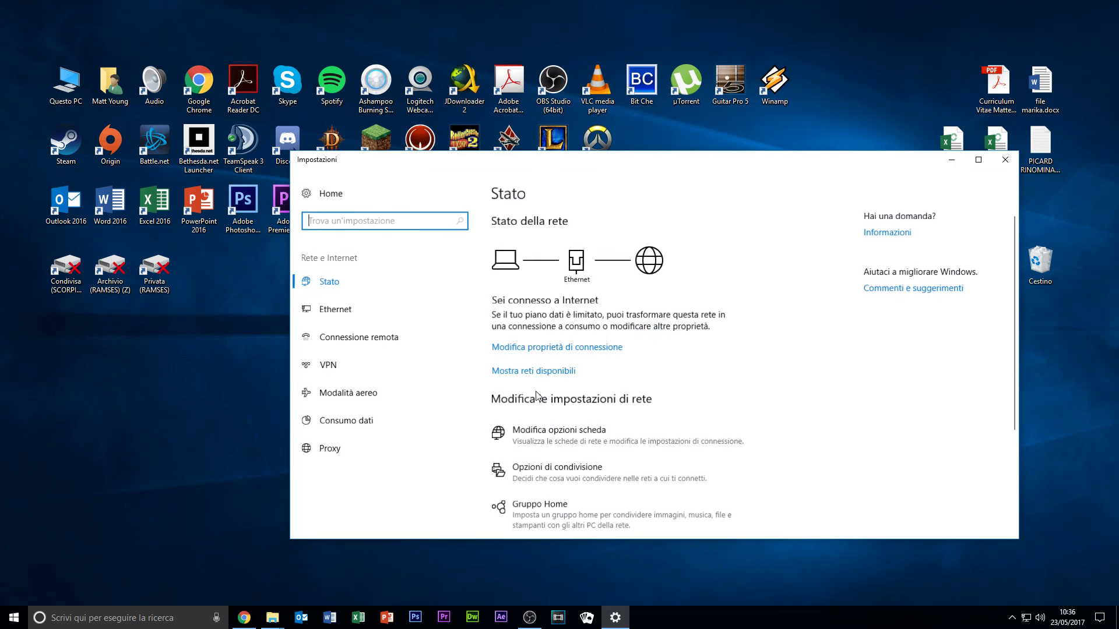
{"action": "left_click", "coordinate": [560, 437]}
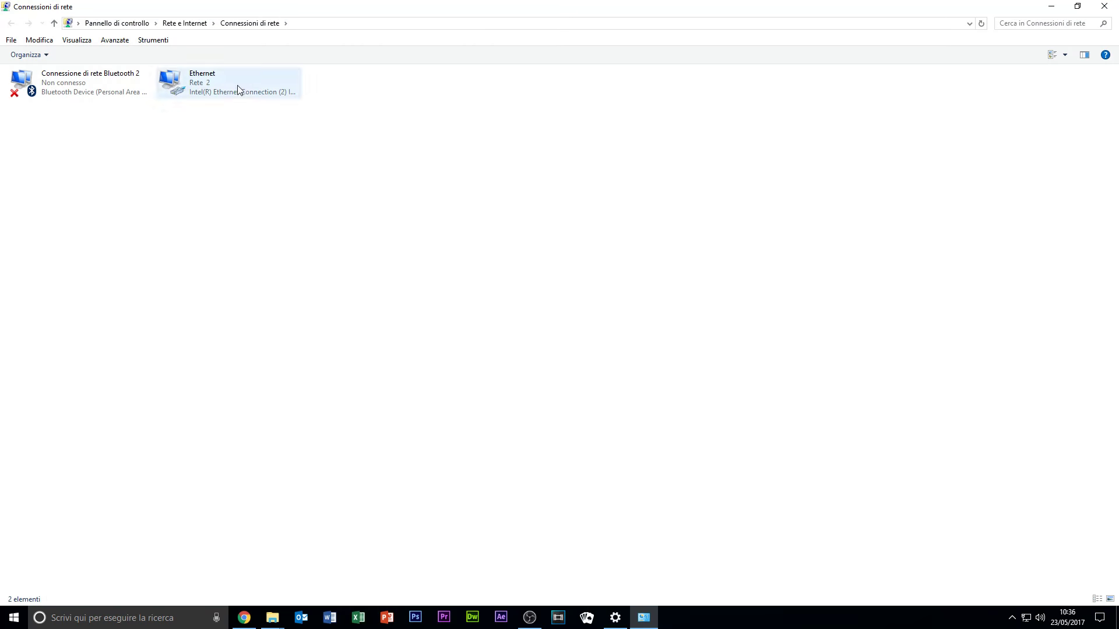
{"action": "double_click", "coordinate": [208, 77]}
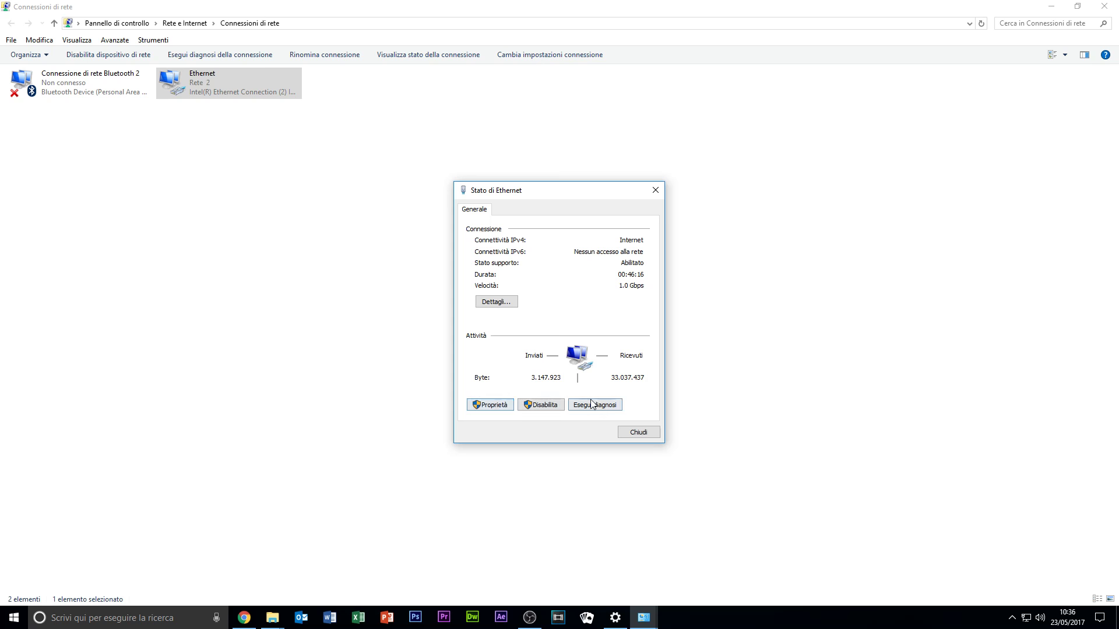
Display the Ethernet connection's details, including its IPv4 address, subnet mask, gateway and DNS servers.
{"action": "left_click", "coordinate": [496, 302]}
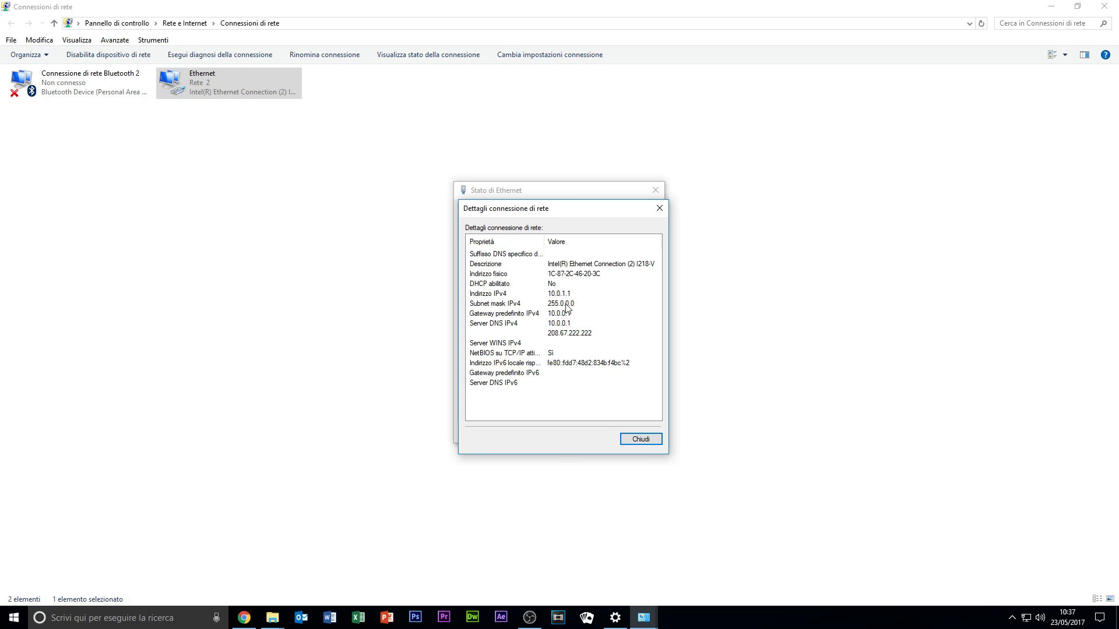
{"action": "left_click", "coordinate": [644, 618]}
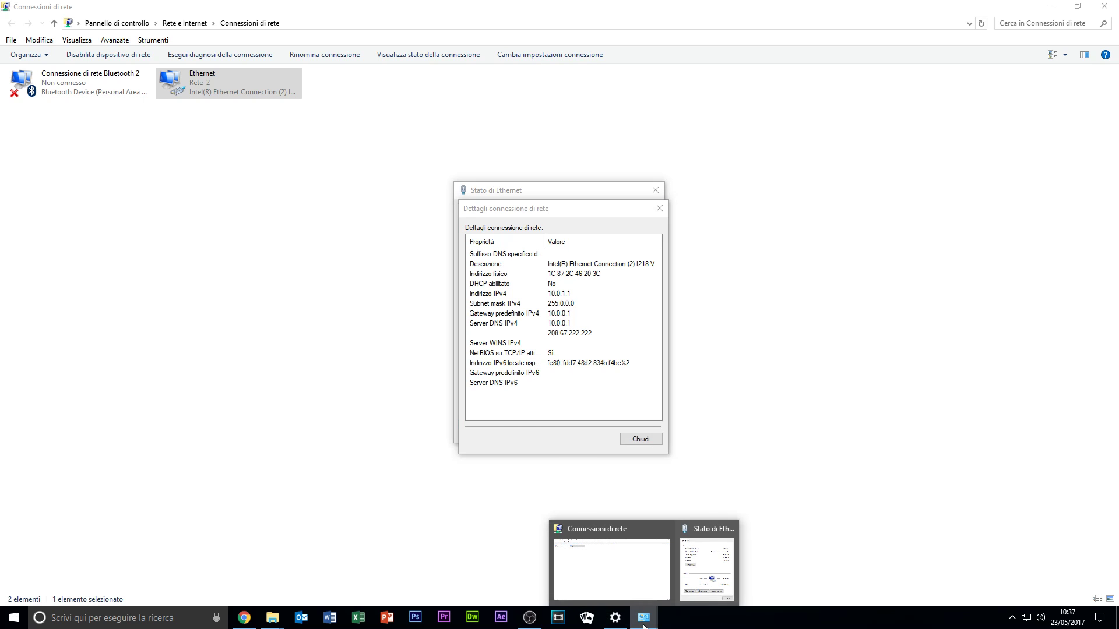
{"action": "left_click", "coordinate": [702, 553]}
{"action": "left_click", "coordinate": [644, 617]}
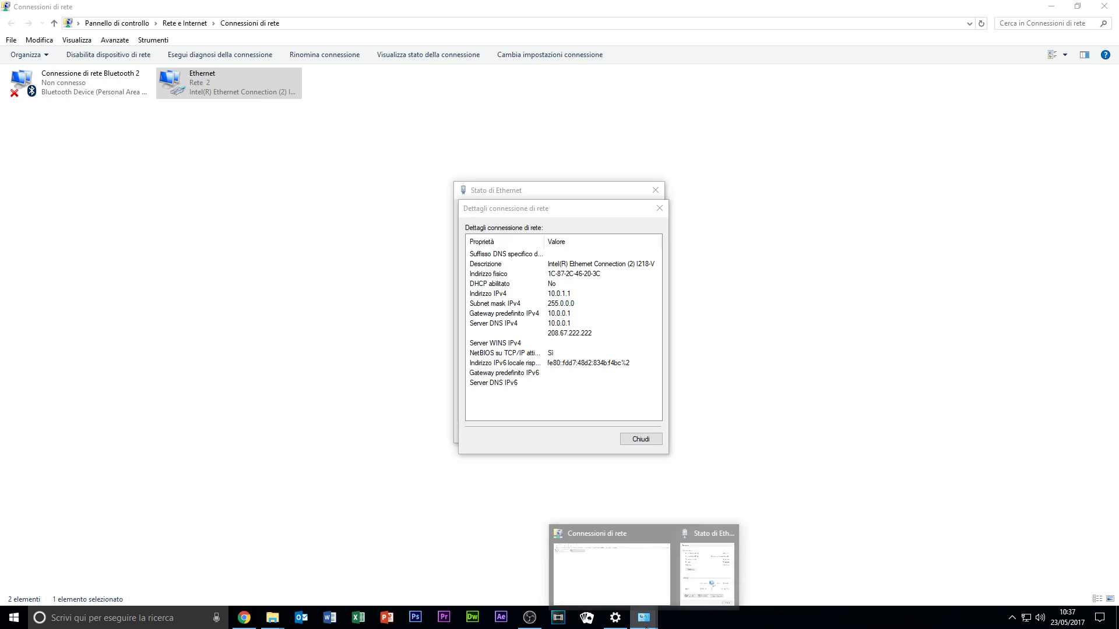
Reopen the adapter options from the network settings and display the Ethernet adapter's Protocollo Internet versione 4 (TCP/IPv4) properties.
{"action": "left_click", "coordinate": [615, 617]}
{"action": "left_click", "coordinate": [575, 437]}
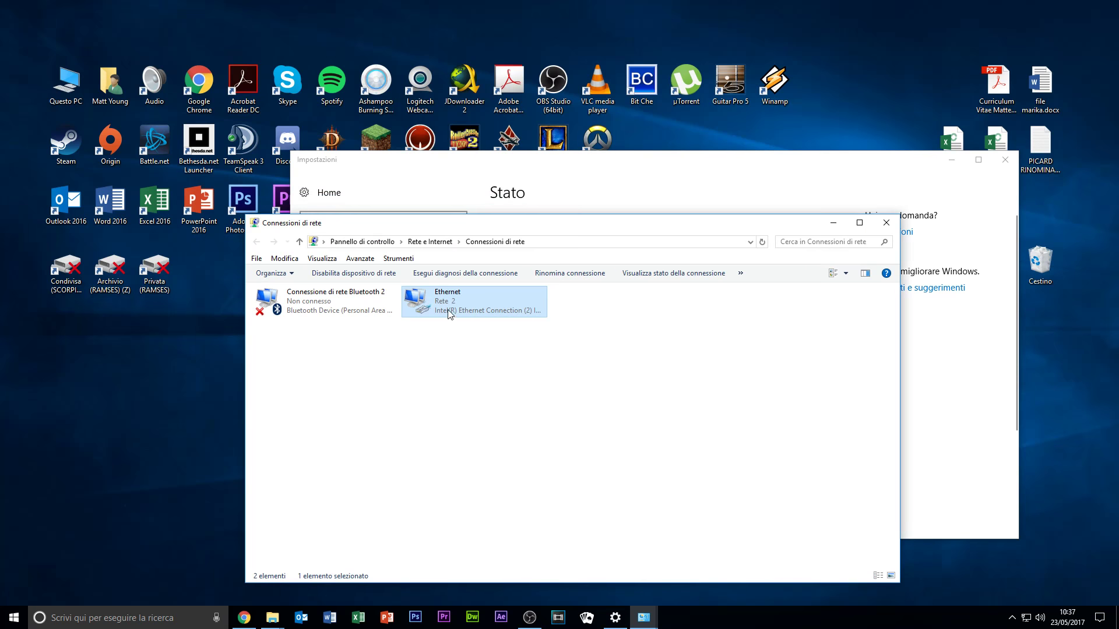
{"action": "right_click", "coordinate": [448, 311]}
{"action": "left_click", "coordinate": [503, 421]}
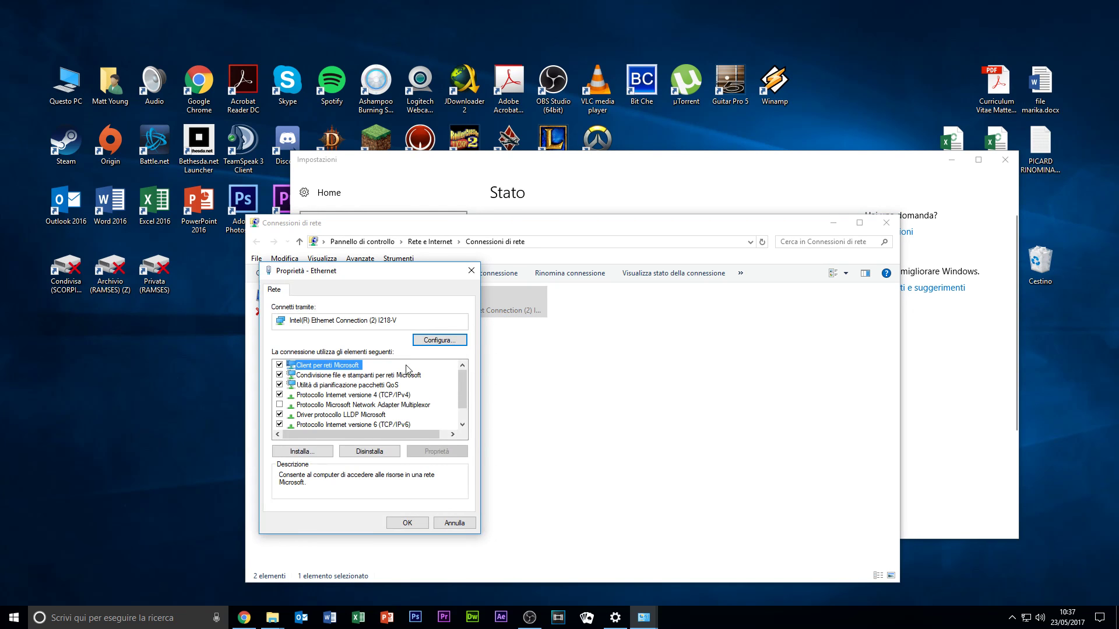
{"action": "double_click", "coordinate": [350, 375]}
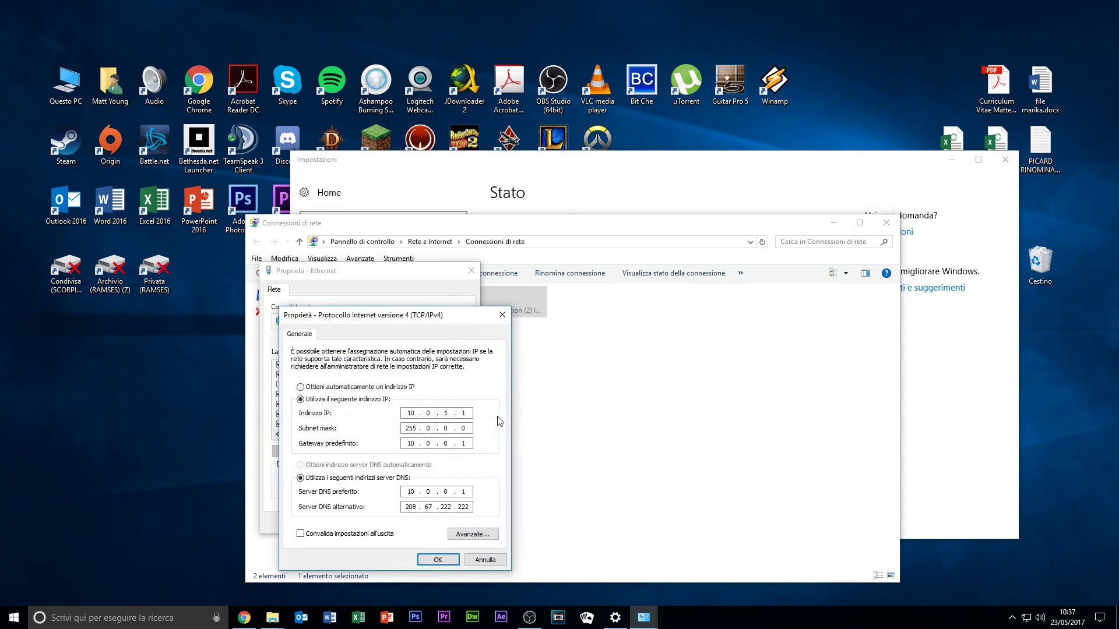
Bring up the Ethernet connection details alongside the IPv4 properties, compare their addresses and DNS servers, and return to the IPv4 properties.
{"action": "left_click", "coordinate": [722, 214]}
{"action": "left_click", "coordinate": [682, 578]}
{"action": "mouse_move", "coordinate": [643, 616]}
{"action": "left_click", "coordinate": [705, 551]}
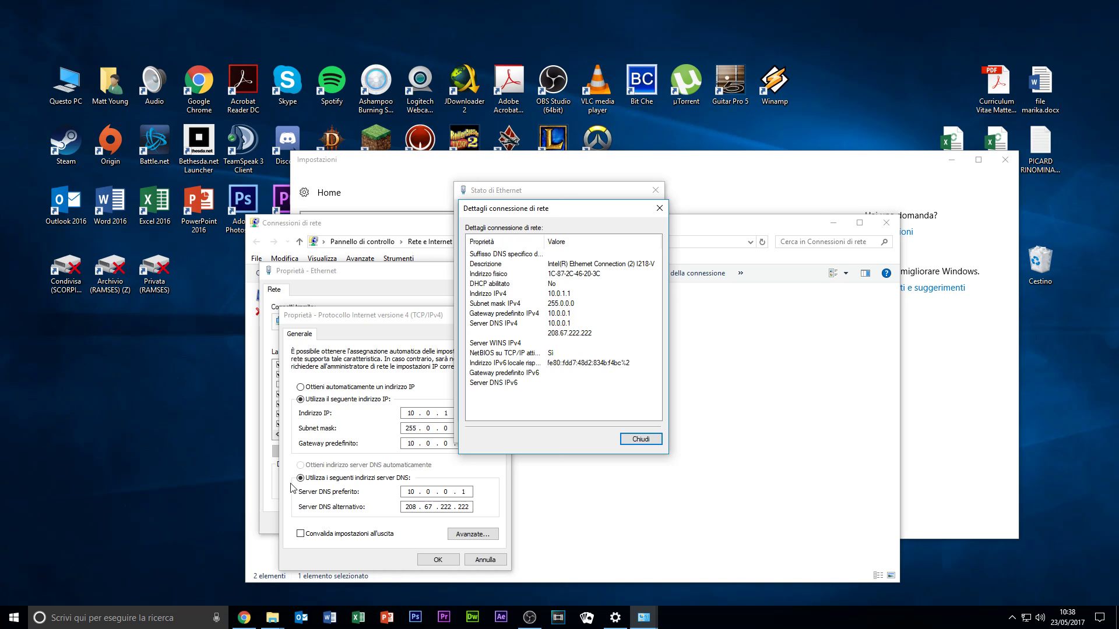
{"action": "left_click", "coordinate": [313, 470]}
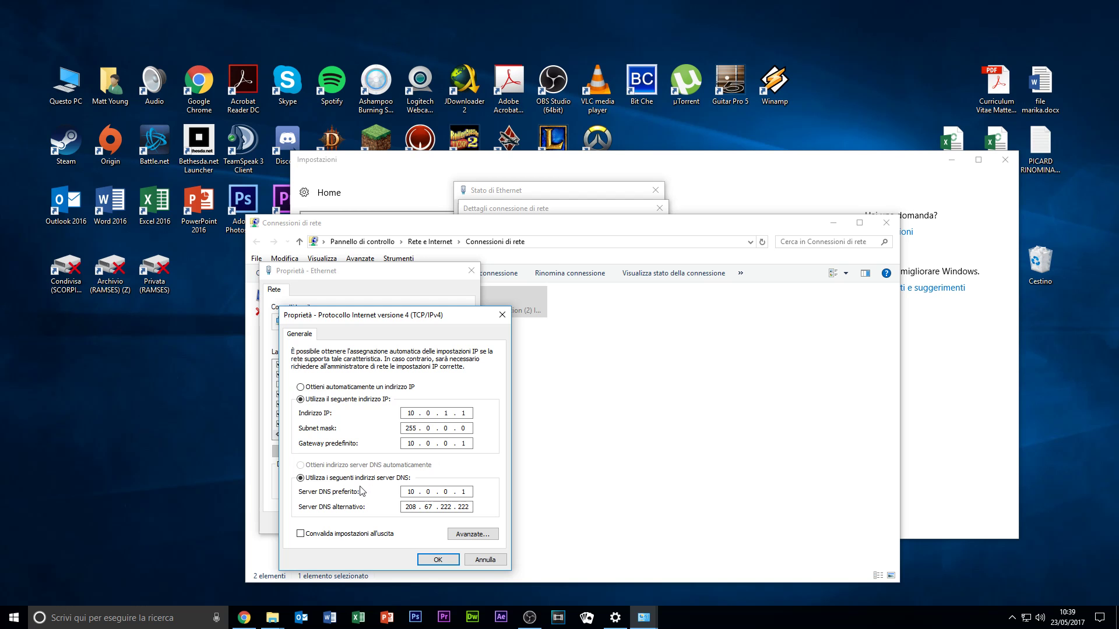
{"action": "left_click", "coordinate": [336, 537]}
{"action": "left_click", "coordinate": [345, 539]}
Close the IPv4 and Ethernet properties, Connessioni di rete, the connection details and status, and the settings window without changing anything.
{"action": "left_click", "coordinate": [502, 315]}
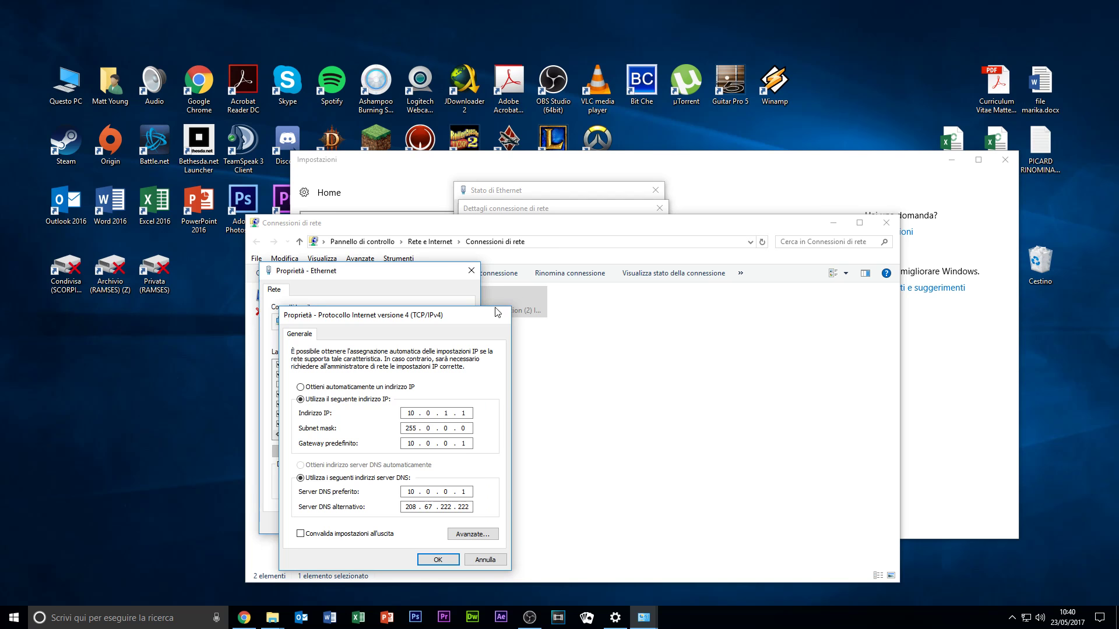
{"action": "left_click", "coordinate": [471, 271]}
{"action": "left_click", "coordinate": [886, 222]}
{"action": "left_click", "coordinate": [658, 207]}
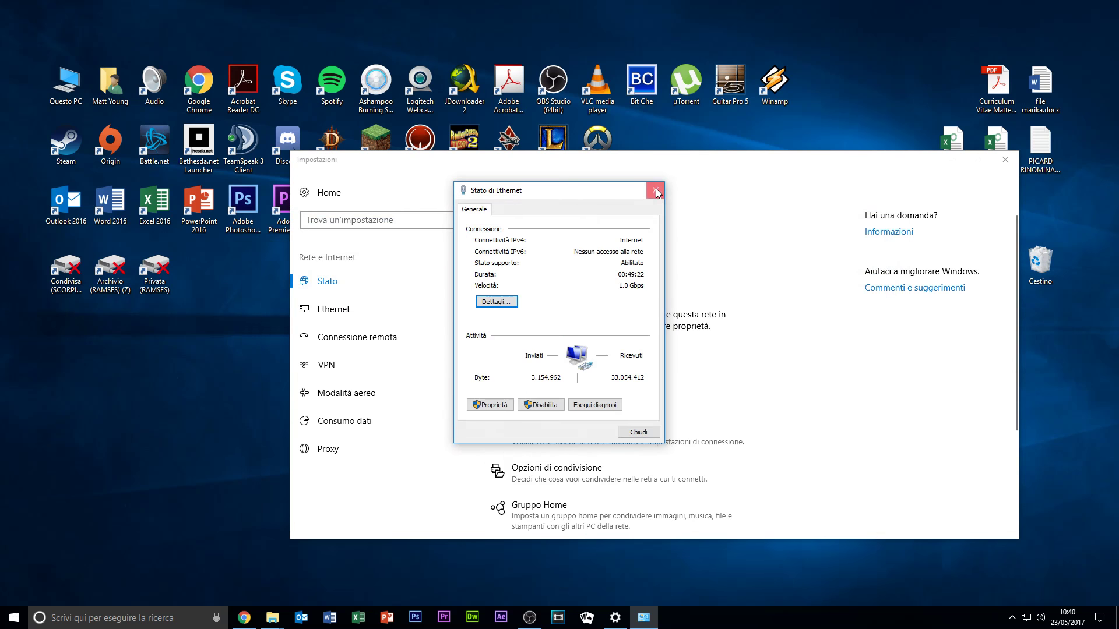
{"action": "left_click", "coordinate": [656, 190]}
{"action": "left_click", "coordinate": [1004, 159]}
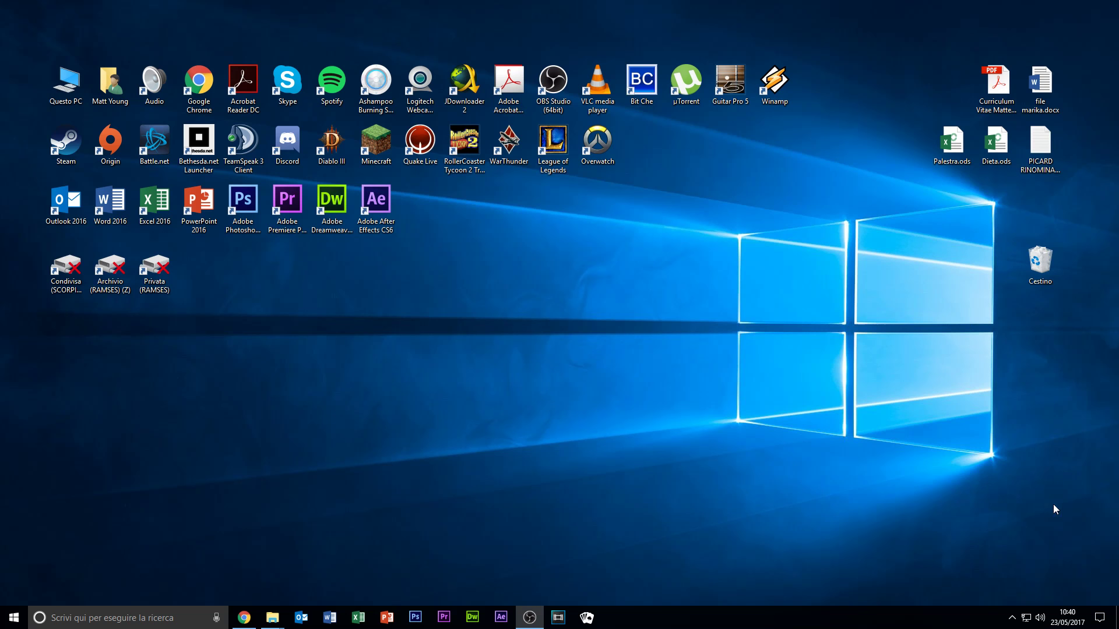
Go from the network and Internet settings to the adapter options and display the Ethernet connection's details through its status.
{"action": "left_click", "coordinate": [1029, 617]}
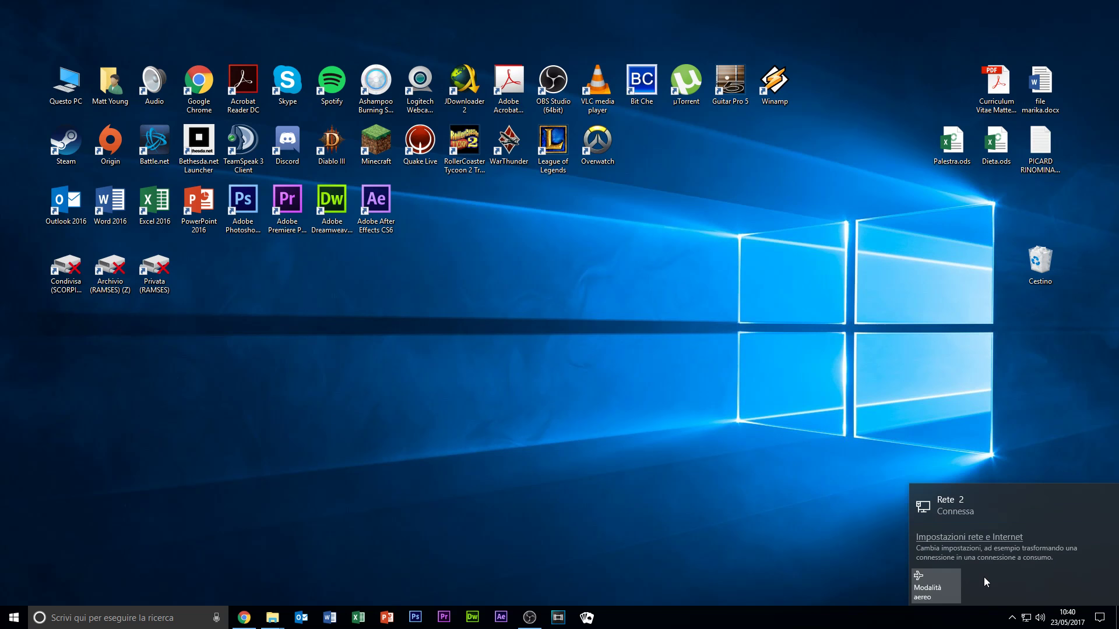
{"action": "left_click", "coordinate": [950, 539]}
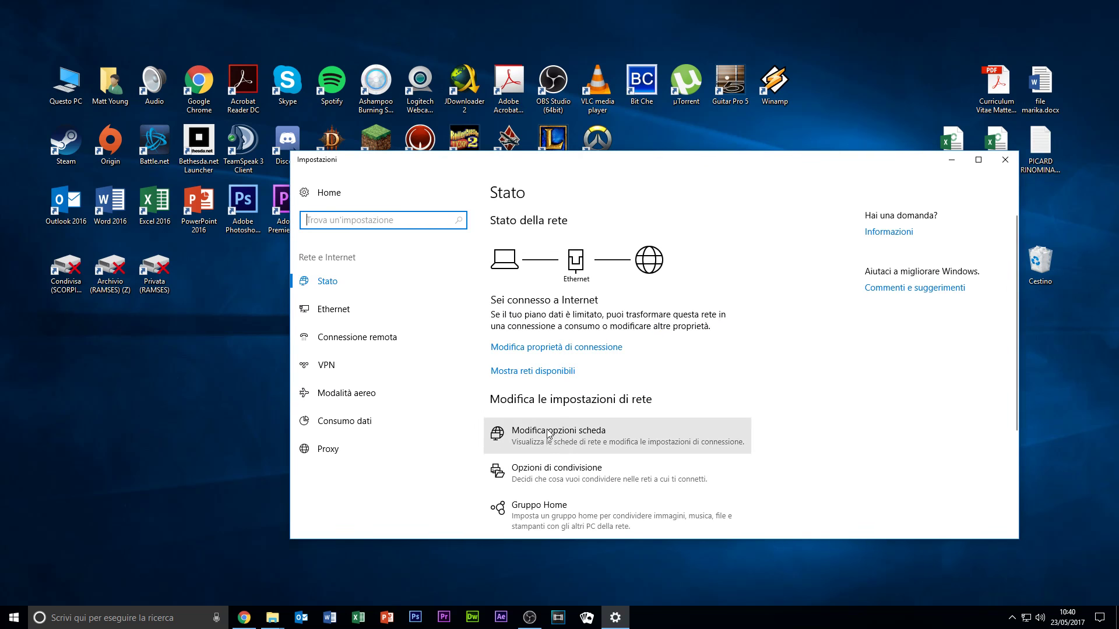
{"action": "left_click", "coordinate": [583, 434]}
{"action": "left_click", "coordinate": [460, 302]}
{"action": "double_click", "coordinate": [460, 302]}
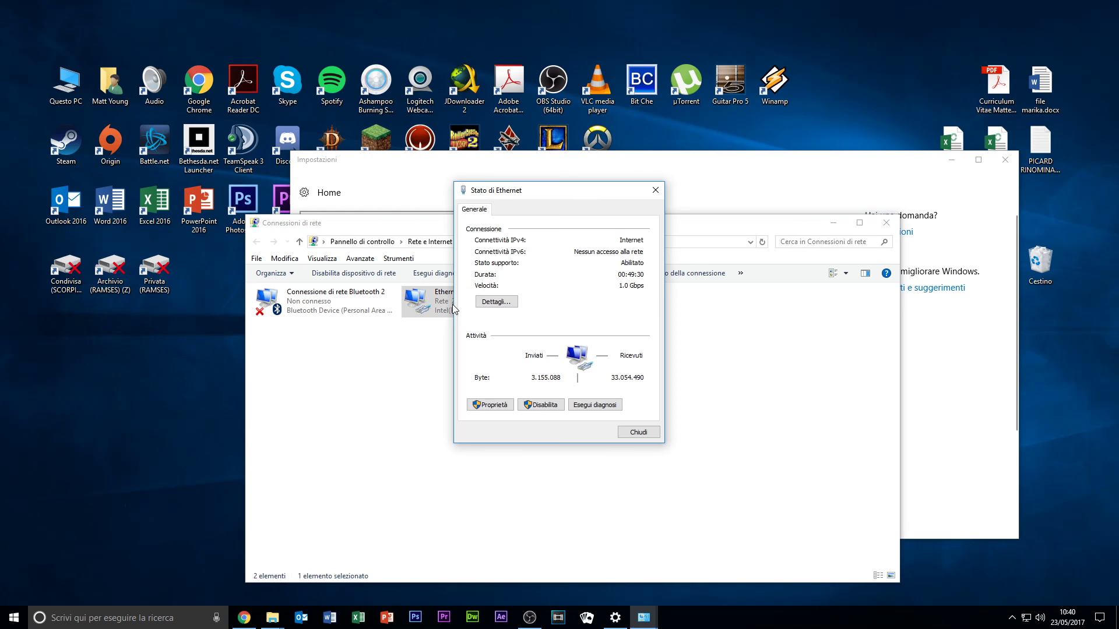
{"action": "left_click", "coordinate": [496, 302]}
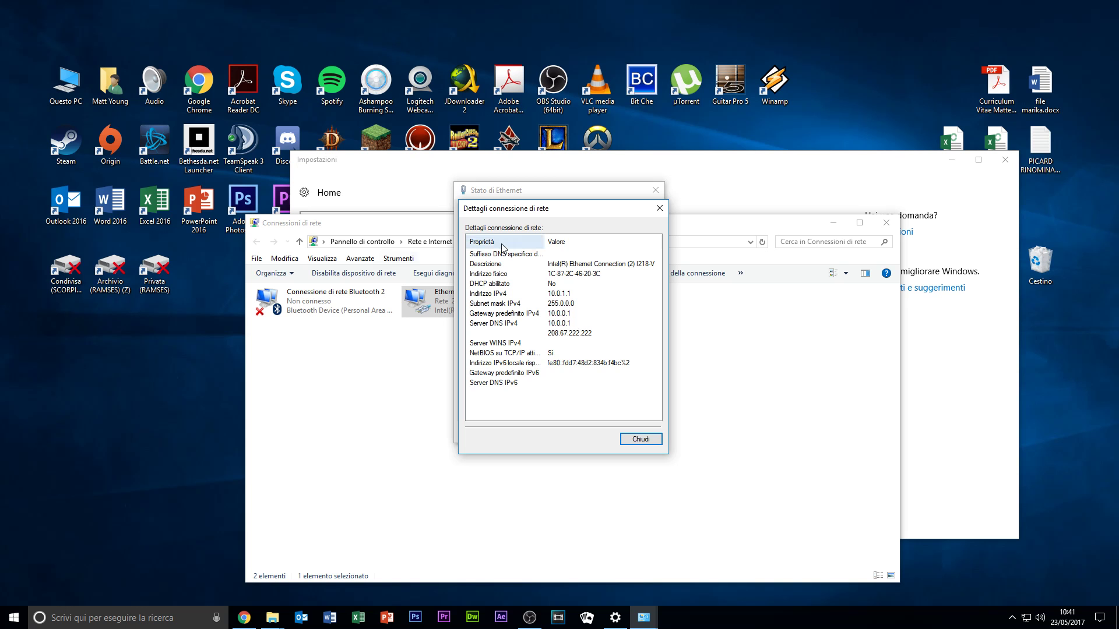
Close the connection details, the Ethernet status, Connessioni di rete and the settings window.
{"action": "left_click", "coordinate": [657, 209]}
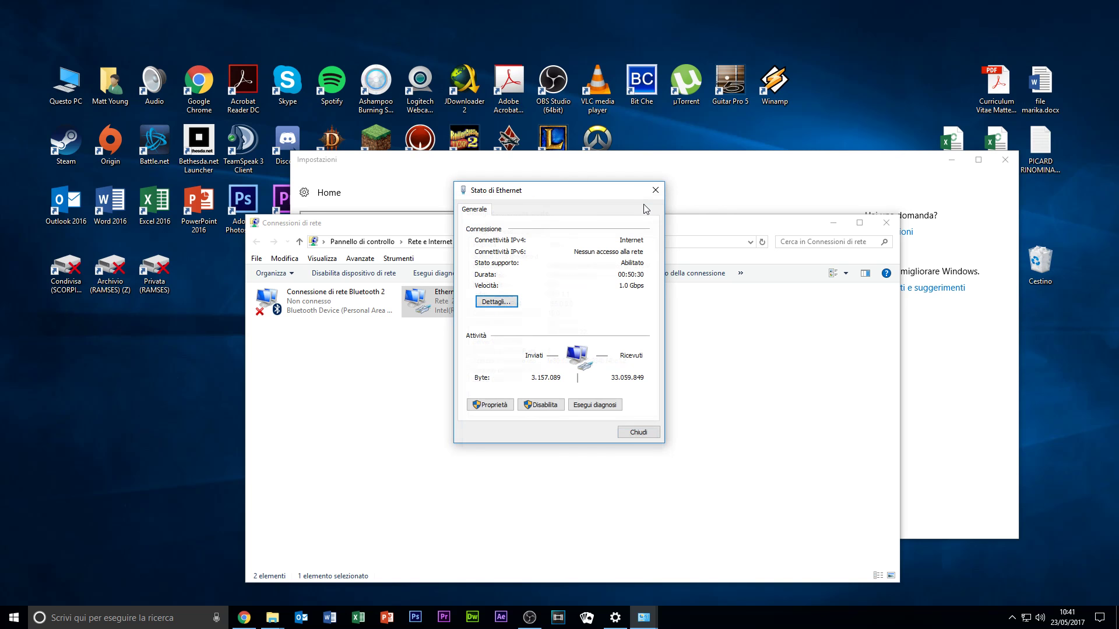
{"action": "left_click", "coordinate": [655, 191]}
{"action": "left_click", "coordinate": [895, 228]}
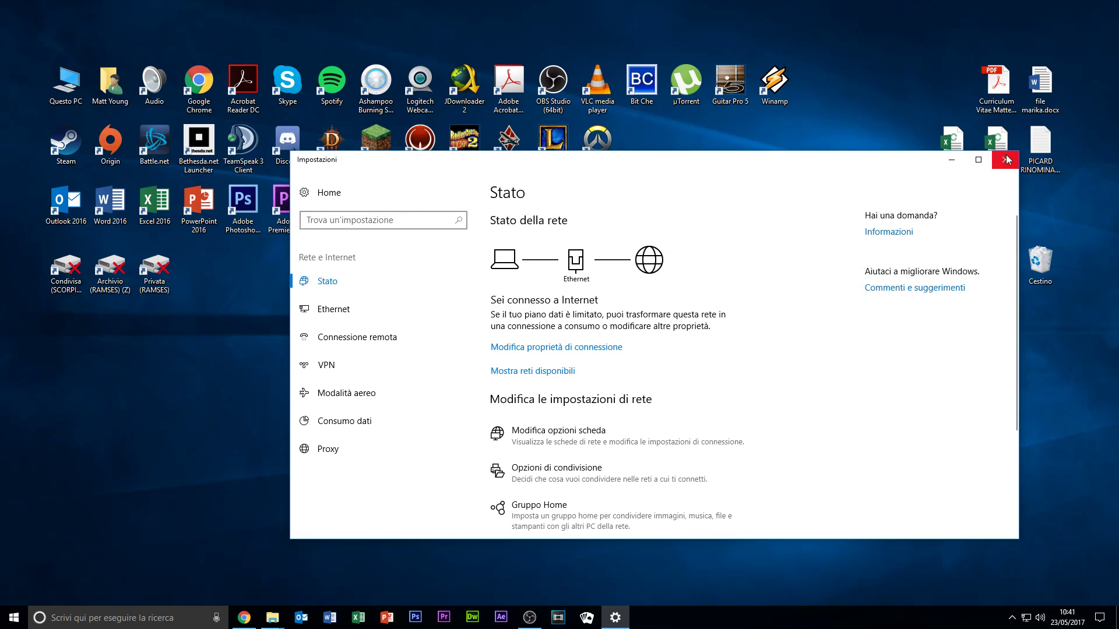
{"action": "left_click", "coordinate": [1004, 158]}
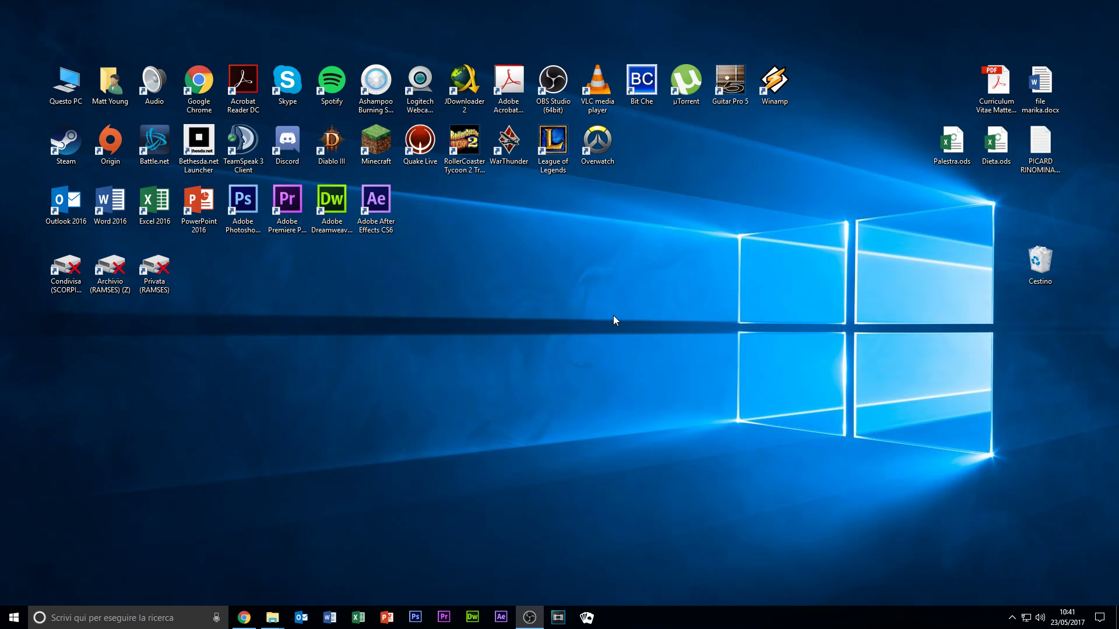